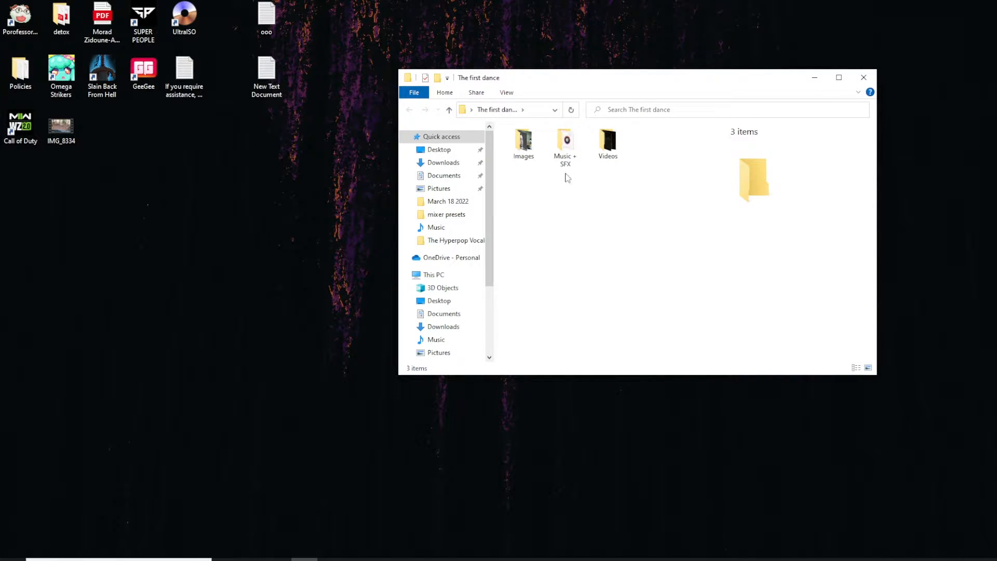
# Browse the Videos and Music + SFX folders inside The first dance folder.
pyautogui.doubleClick(607, 143)
pyautogui.click(410, 110)
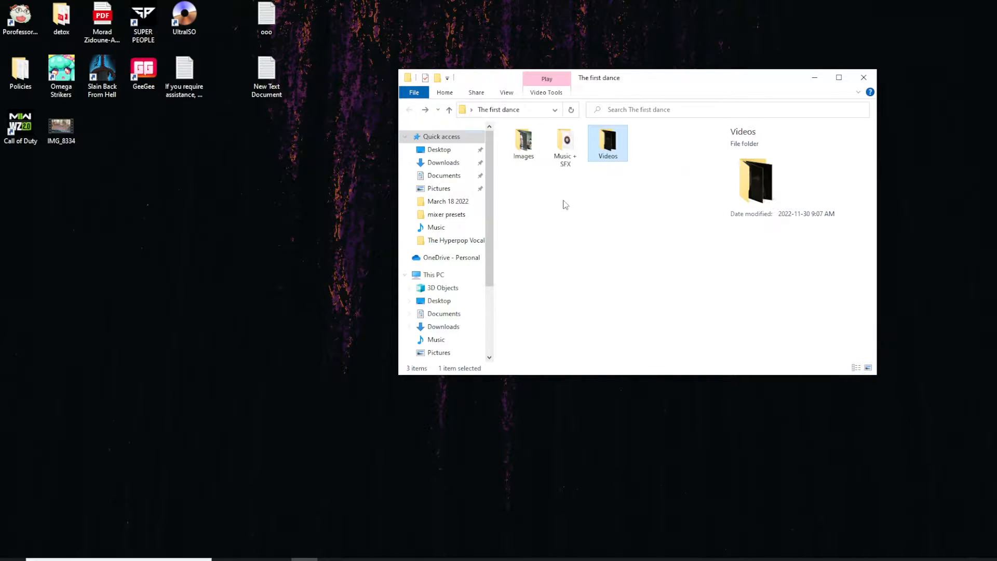
pyautogui.doubleClick(565, 146)
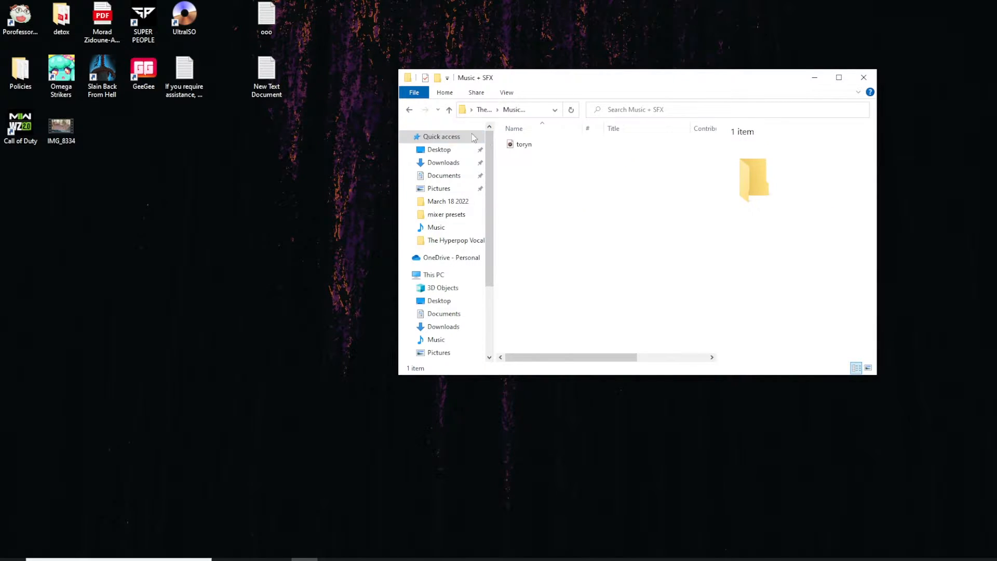
pyautogui.click(410, 110)
pyautogui.click(529, 157)
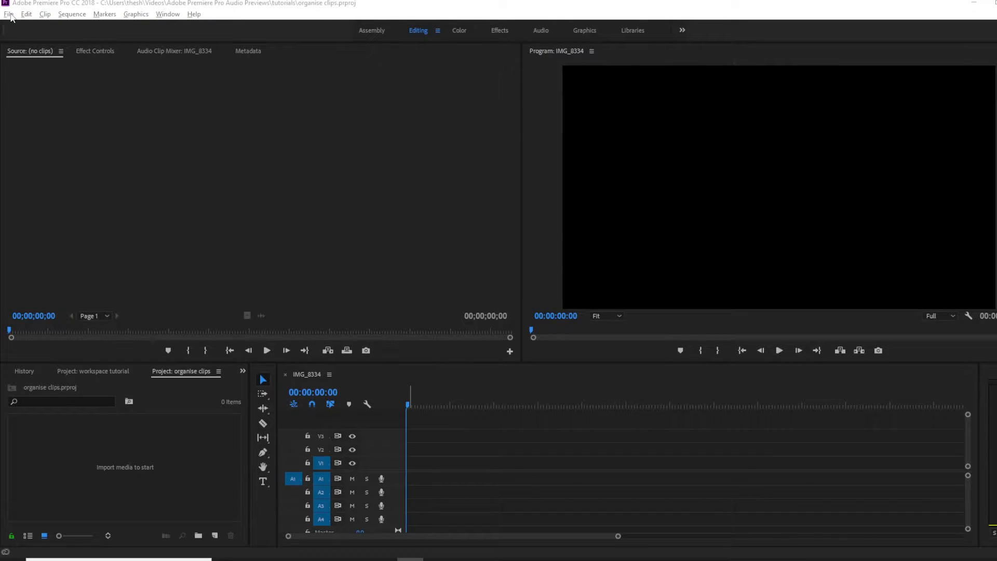
pyautogui.click(9, 15)
pyautogui.click(32, 311)
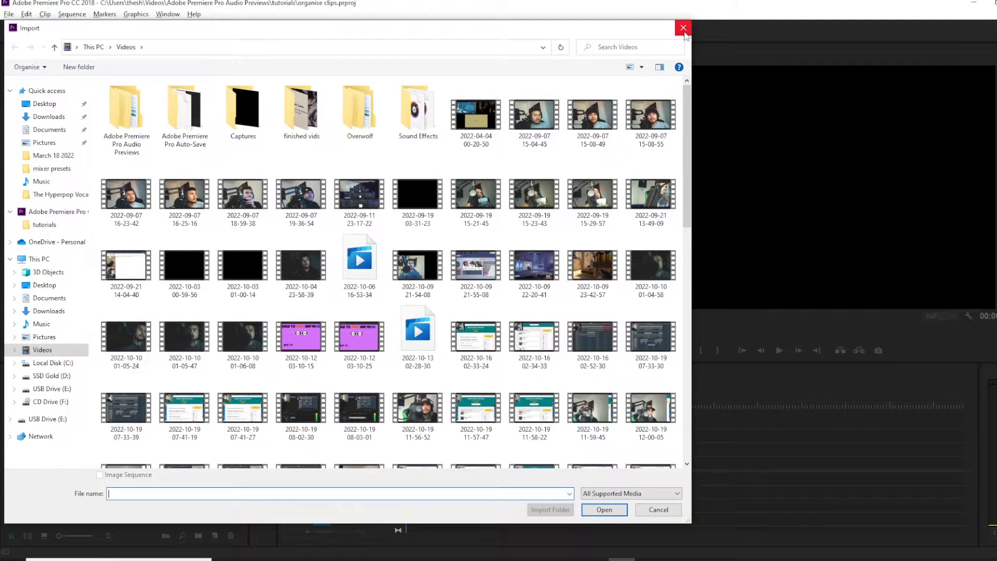
pyautogui.click(681, 29)
# Import the three video clips from the Videos folder by dragging them into the project panel.
pyautogui.click(304, 559)
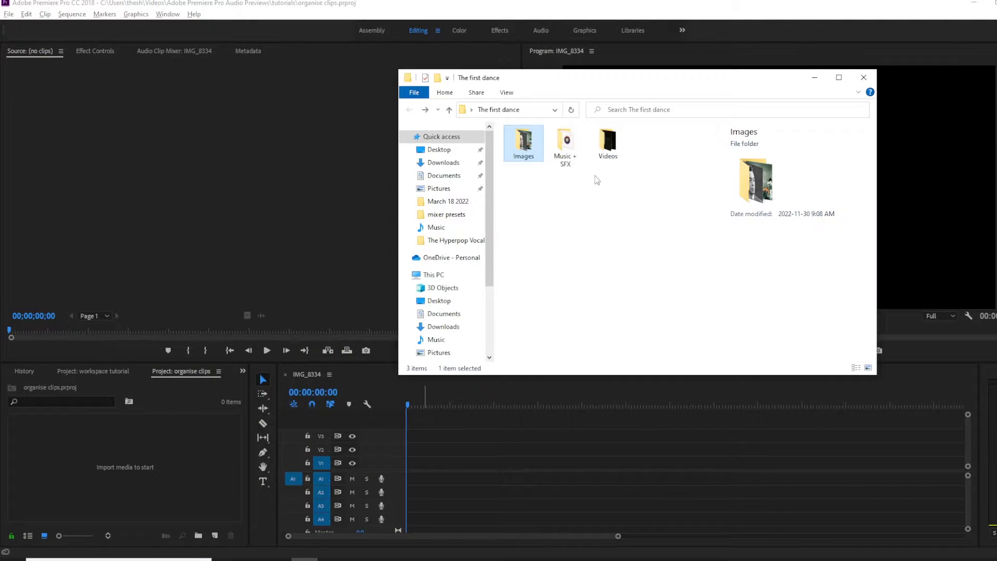
pyautogui.doubleClick(608, 143)
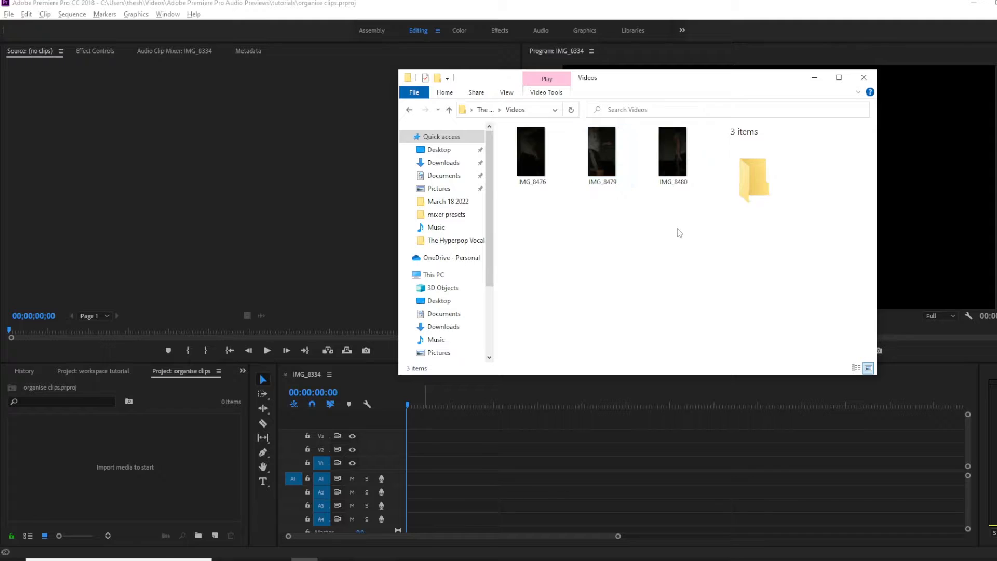
pyautogui.moveTo(678, 226); pyautogui.dragTo(625, 182)
pyautogui.moveTo(556, 159); pyautogui.dragTo(91, 457)
pyautogui.click(410, 110)
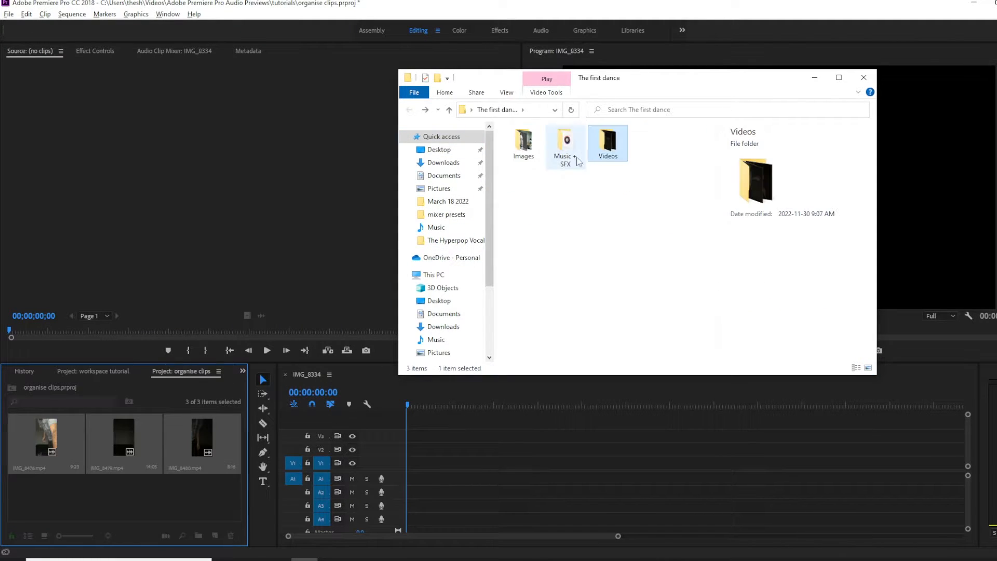
# Import both images from the Images folder into the project panel.
pyautogui.doubleClick(534, 151)
pyautogui.moveTo(643, 251); pyautogui.dragTo(127, 509)
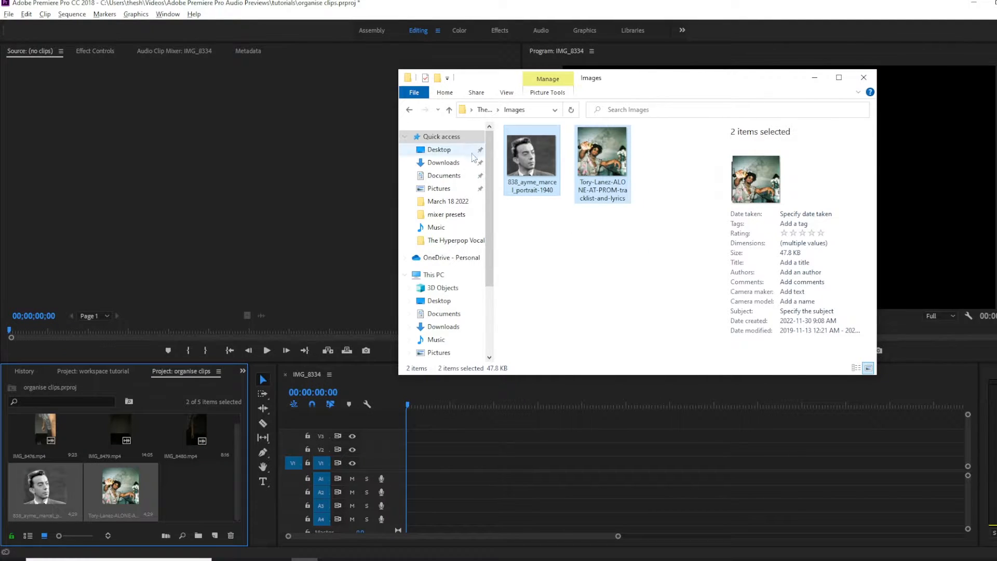
pyautogui.click(410, 110)
# Import the toryn audio file from Music + SFX into the project and close the folder window.
pyautogui.doubleClick(566, 150)
pyautogui.moveTo(565, 144); pyautogui.dragTo(191, 497)
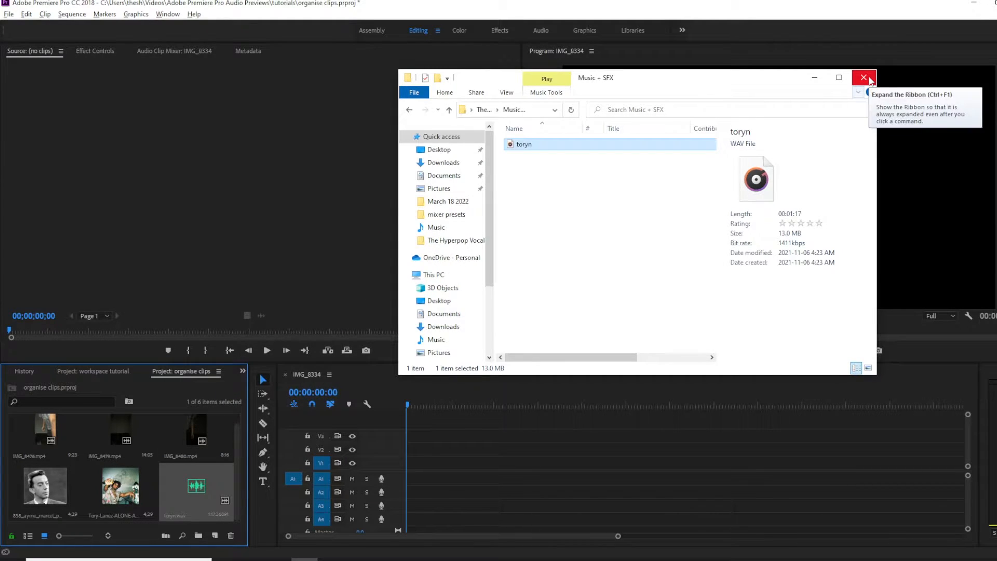
pyautogui.click(864, 78)
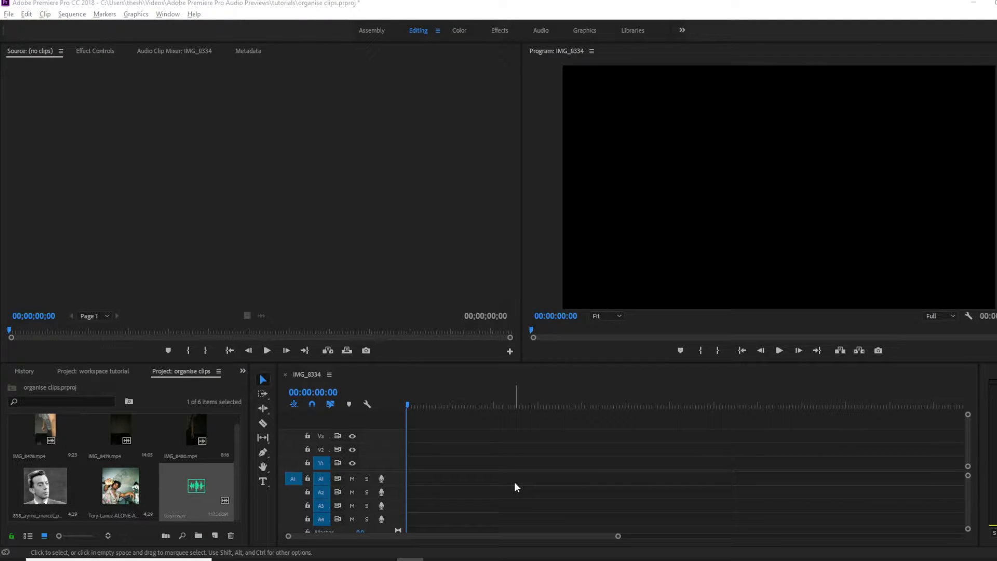
# Create a new bin named Images and move the two images into it.
pyautogui.click(199, 536)
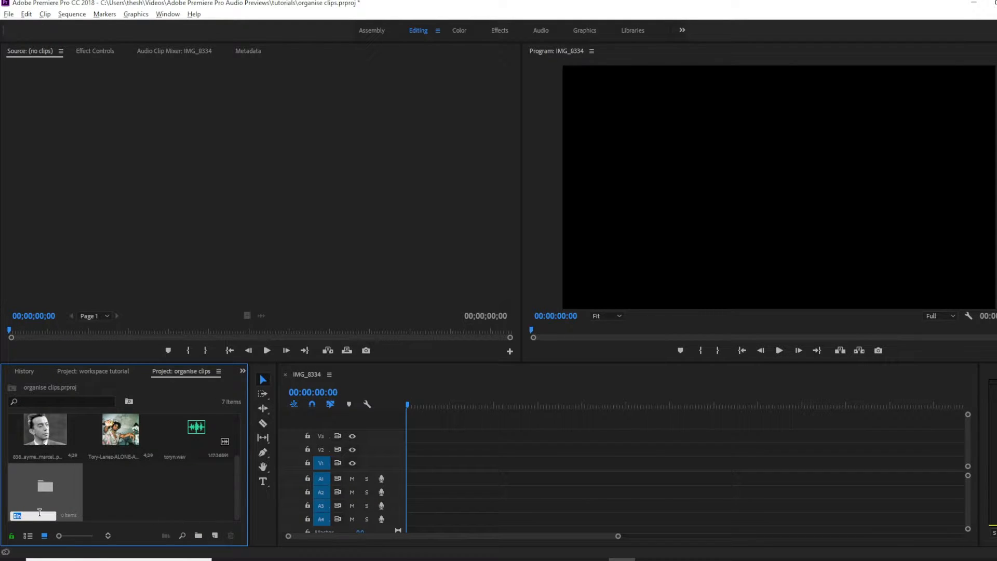
pyautogui.press('BackSpace')
pyautogui.press('Tab')
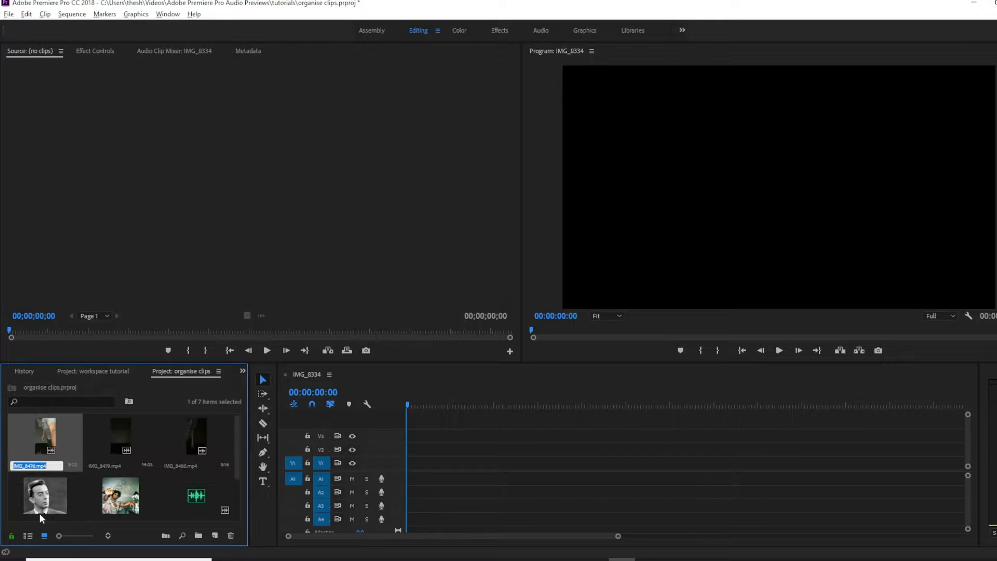
pyautogui.scroll(-2, 83, 494)
pyautogui.click(92, 494)
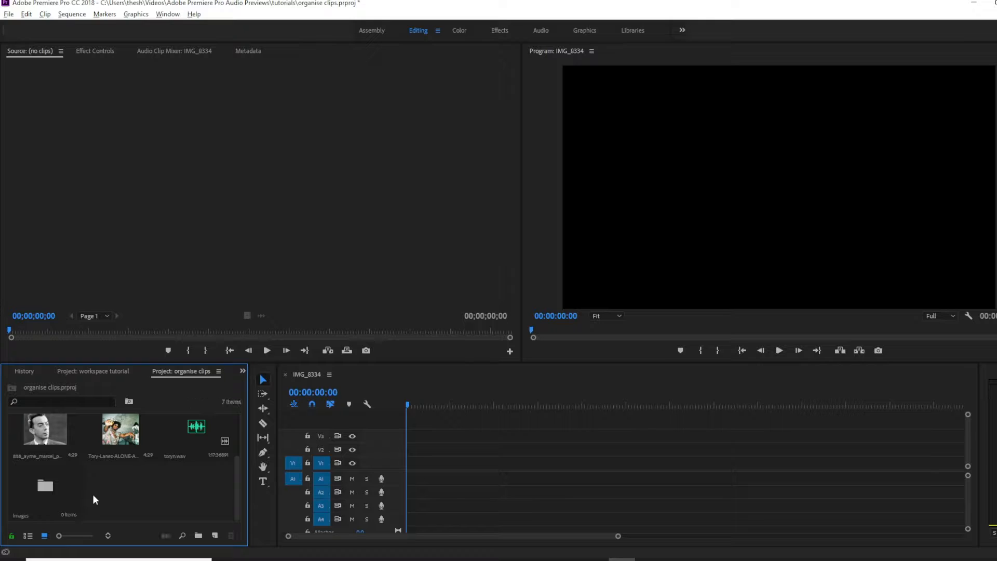
pyautogui.moveTo(117, 444); pyautogui.dragTo(196, 490)
# Create a bin named clips and move the three video clips into it.
pyautogui.click(198, 536)
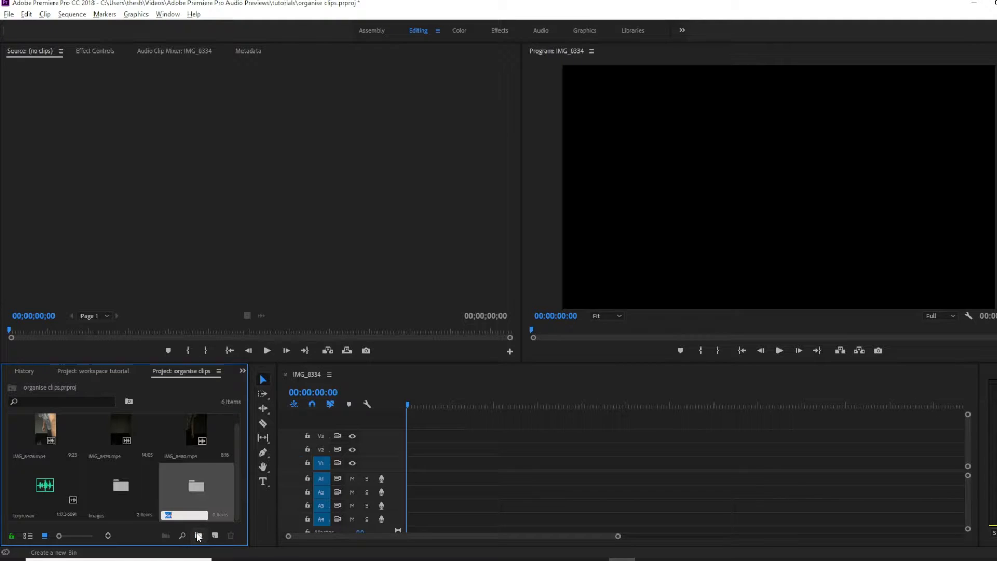
pyautogui.write('clips')
pyautogui.press('Tab')
pyautogui.scroll(-1, 164, 494)
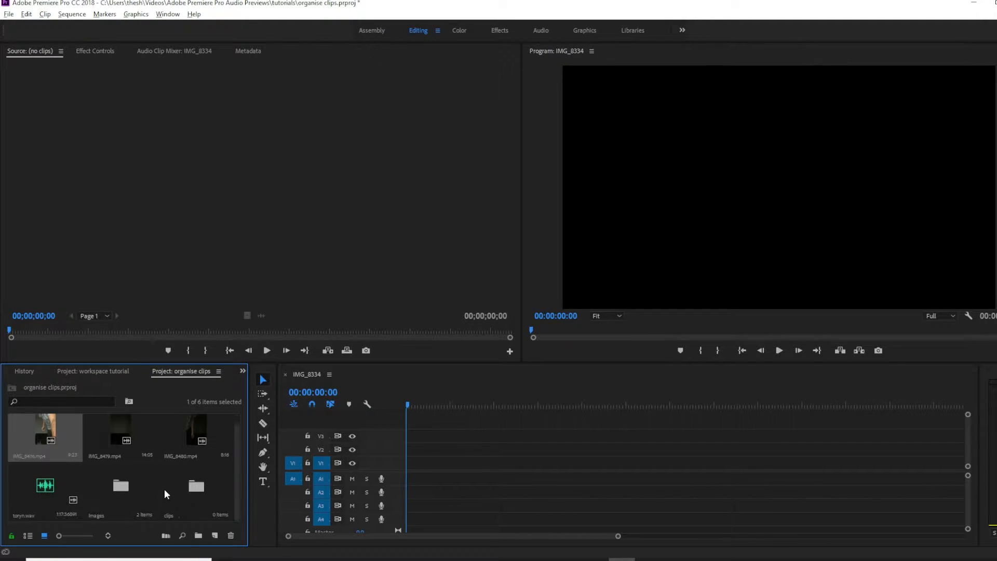
pyautogui.moveTo(165, 435); pyautogui.dragTo(196, 487)
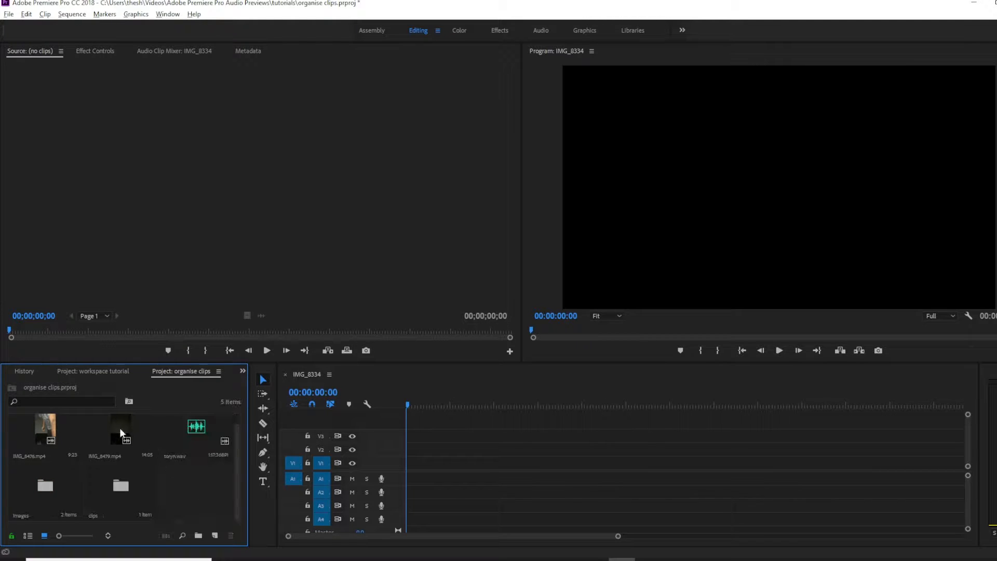
pyautogui.moveTo(122, 497); pyautogui.dragTo(116, 484)
pyautogui.moveTo(47, 431); pyautogui.dragTo(47, 490)
# Review the Images bin's contents, then add another new bin to the project.
pyautogui.doubleClick(133, 444)
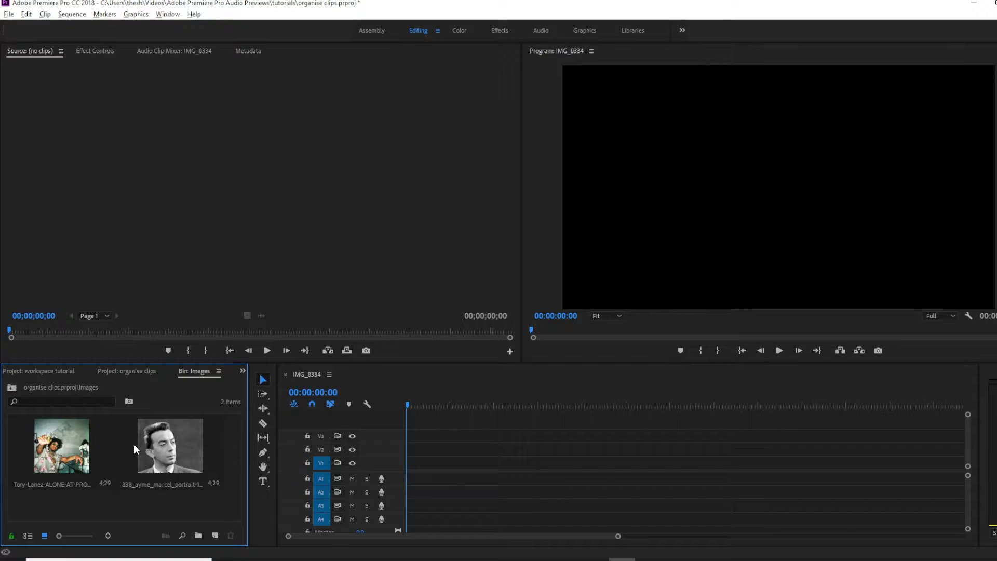
pyautogui.click(128, 371)
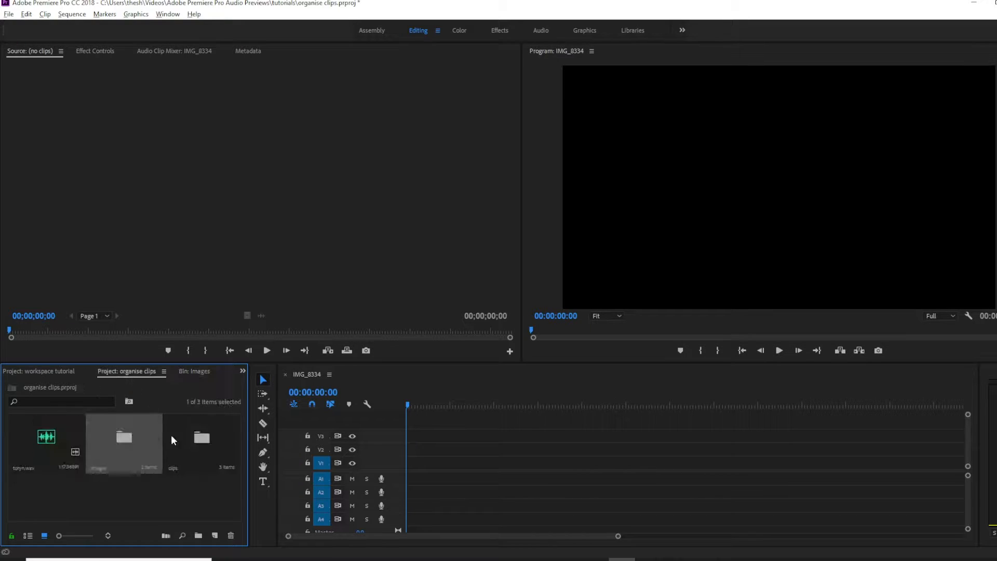
pyautogui.click(197, 536)
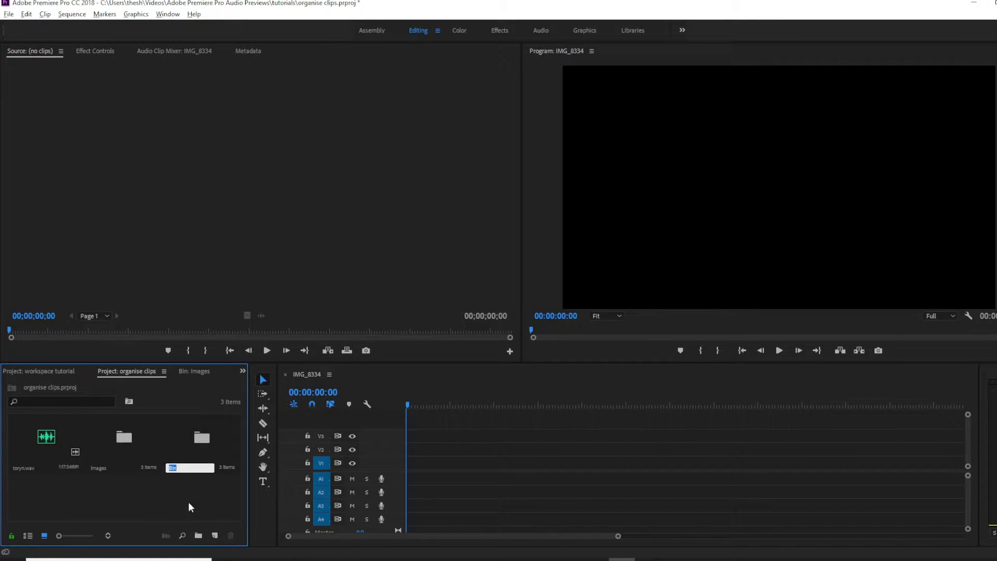
pyautogui.write('music')
pyautogui.press('Tab')
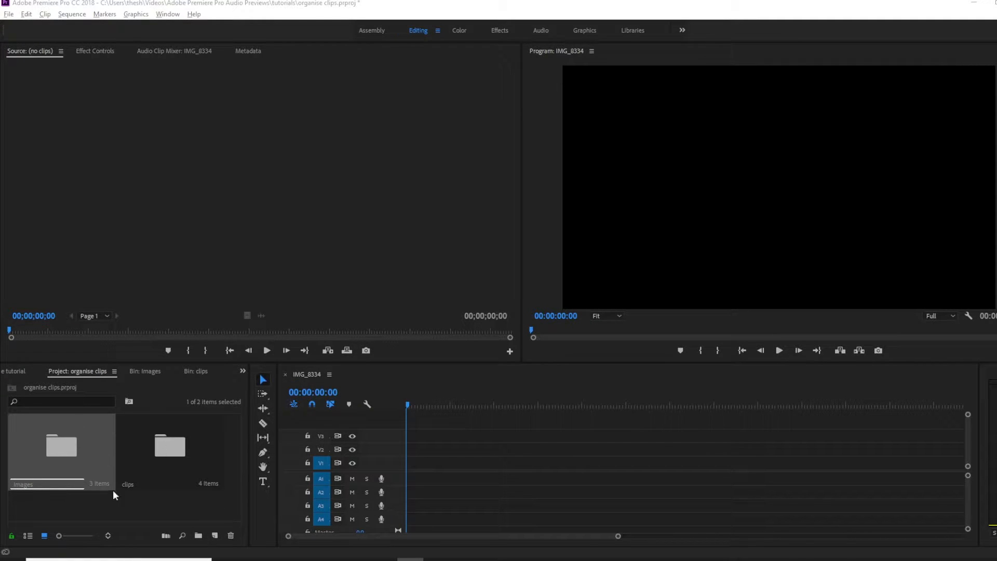
# Switch the project panel to list view and expand the Images and clips bins to inspect their contents.
pyautogui.click(28, 535)
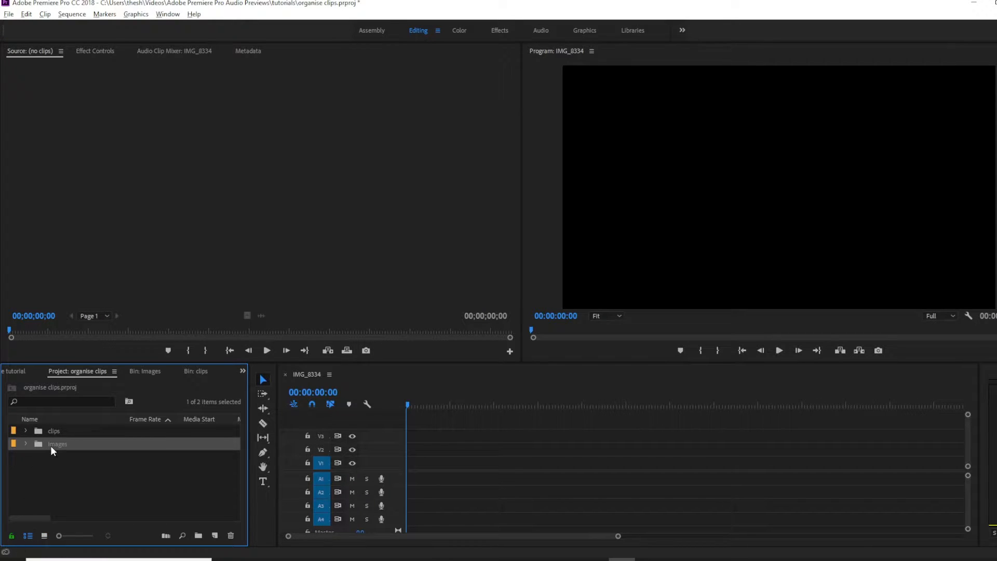
pyautogui.click(25, 444)
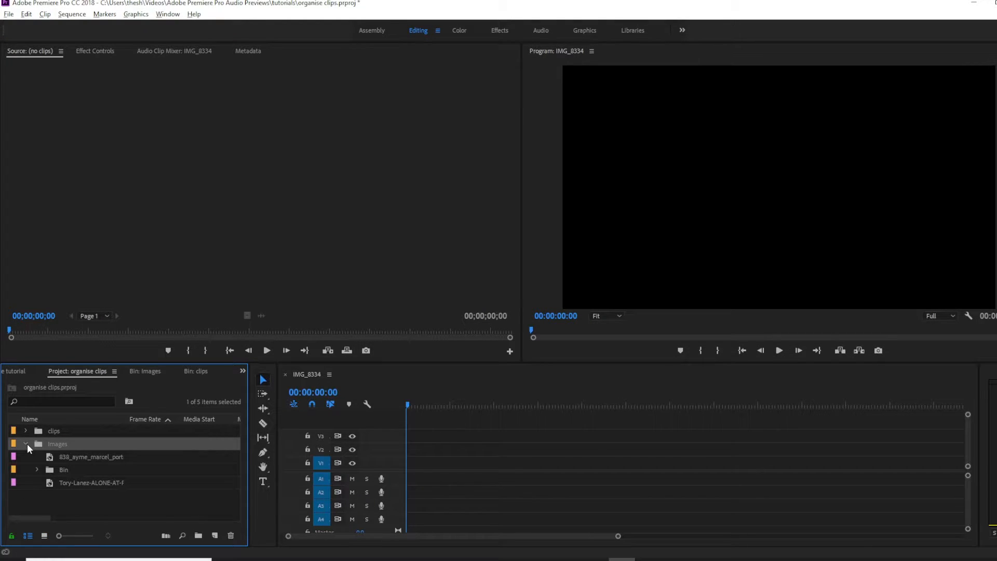
pyautogui.click(26, 443)
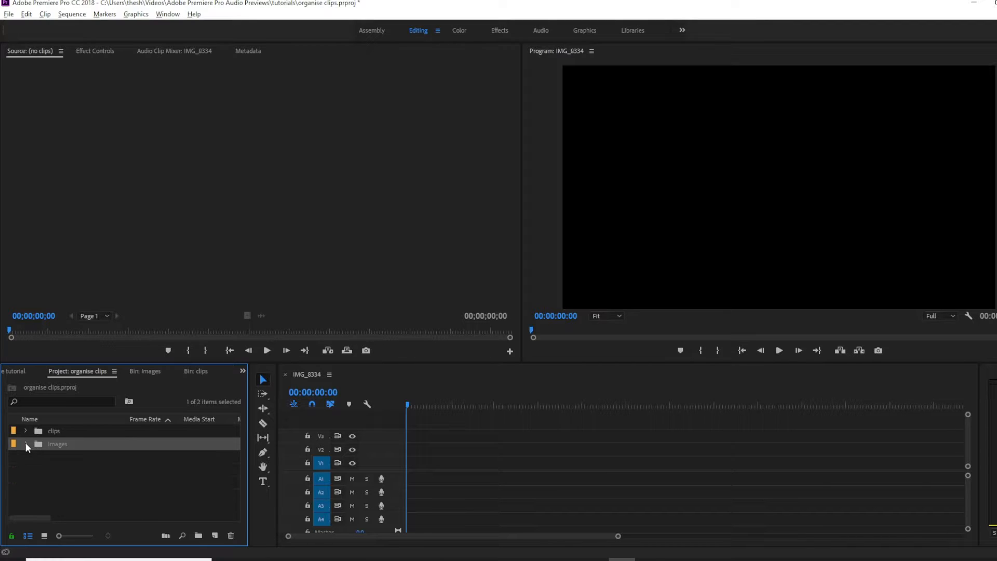
pyautogui.click(26, 443)
pyautogui.click(25, 431)
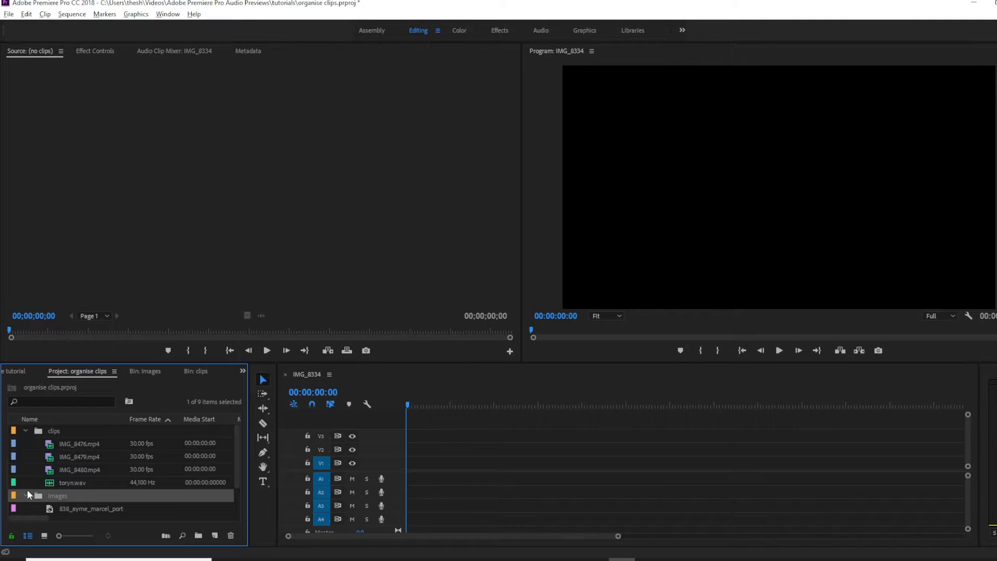
pyautogui.click(29, 426)
pyautogui.click(26, 431)
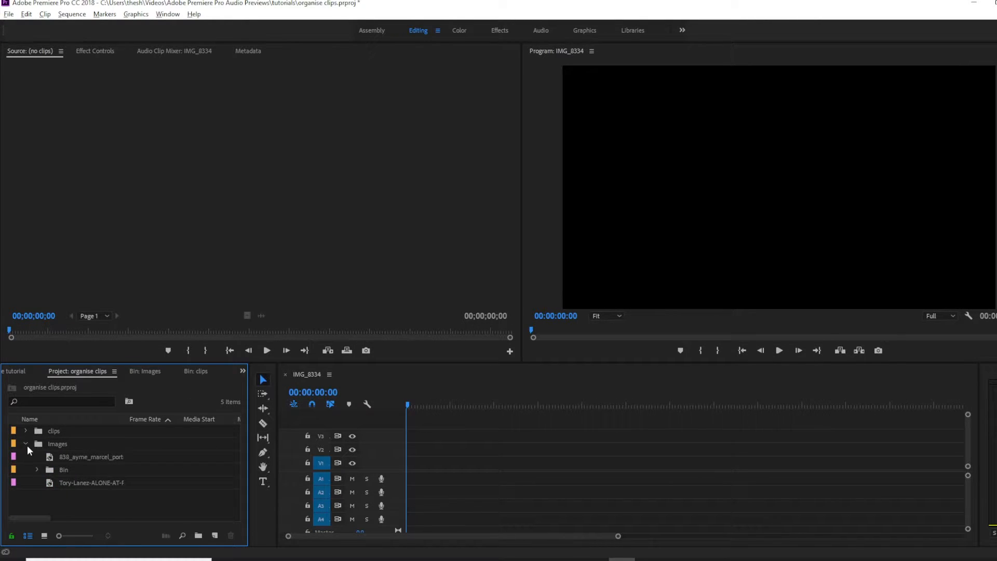
pyautogui.click(26, 443)
pyautogui.click(25, 443)
# Cut the nested bin out of the Images bin.
pyautogui.click(55, 469)
pyautogui.rightClick(58, 470)
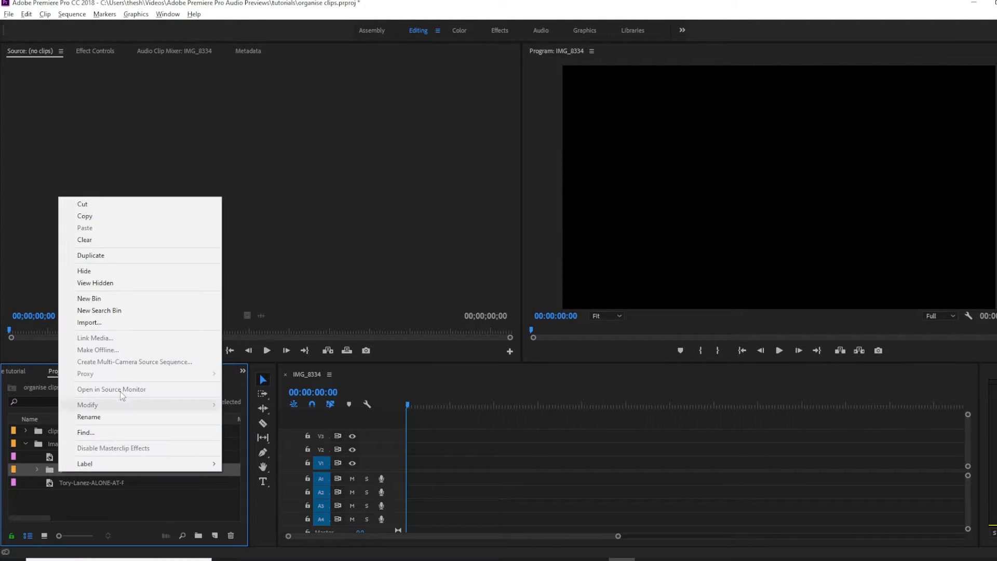
pyautogui.click(92, 203)
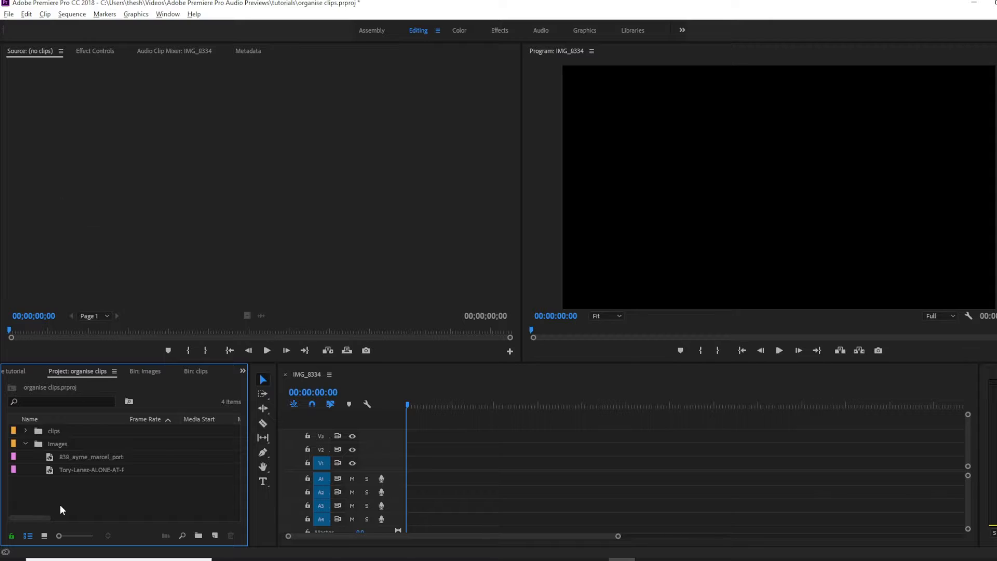
pyautogui.click(26, 445)
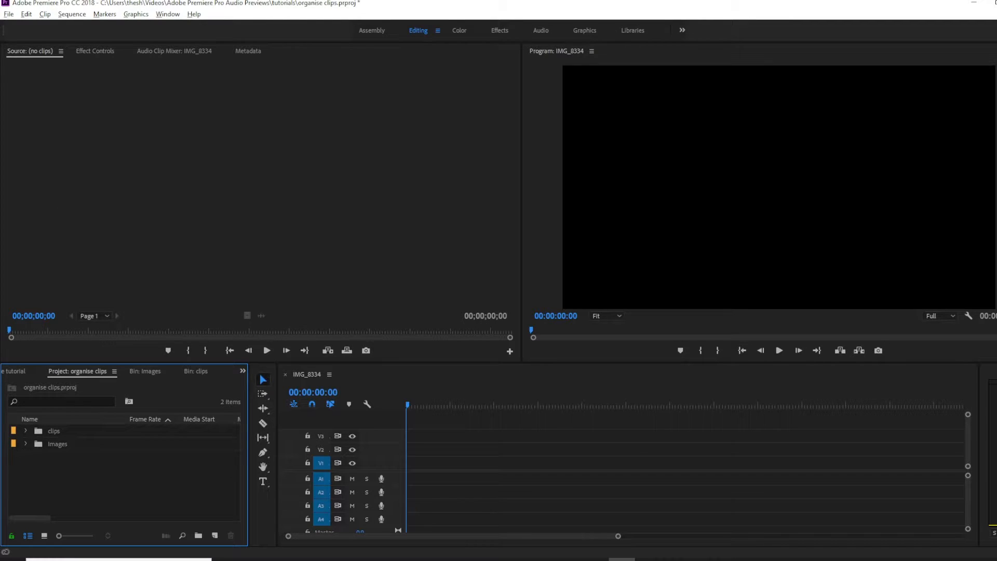
# Cut the Images and clips bins from the project.
pyautogui.click(410, 559)
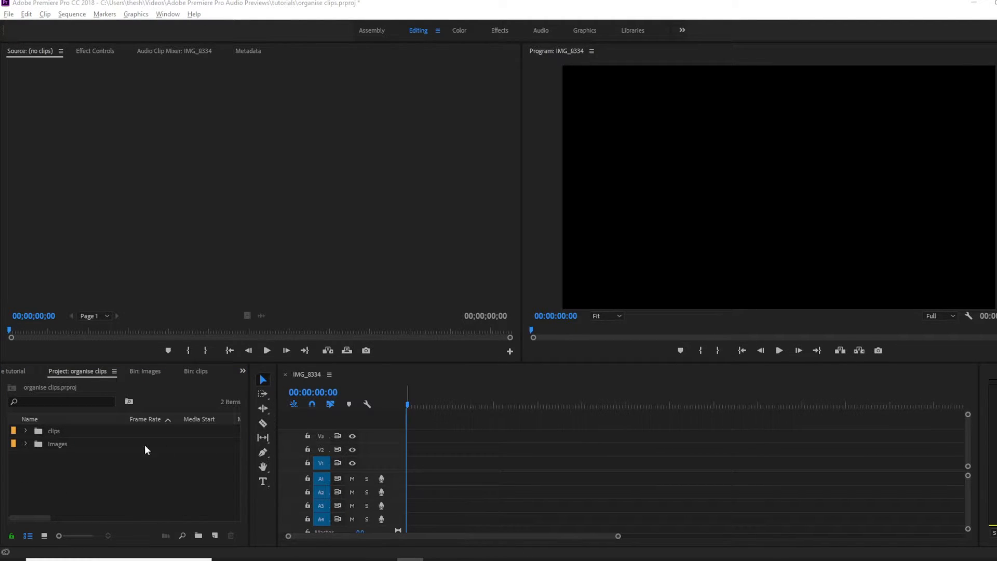
pyautogui.click(54, 443)
pyautogui.rightClick(52, 443)
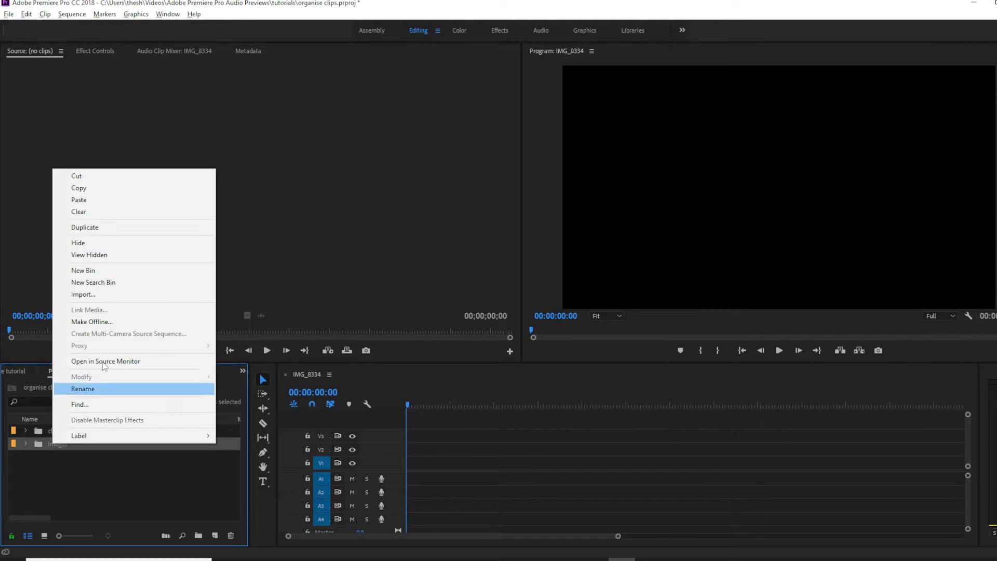
pyautogui.click(102, 186)
pyautogui.click(61, 435)
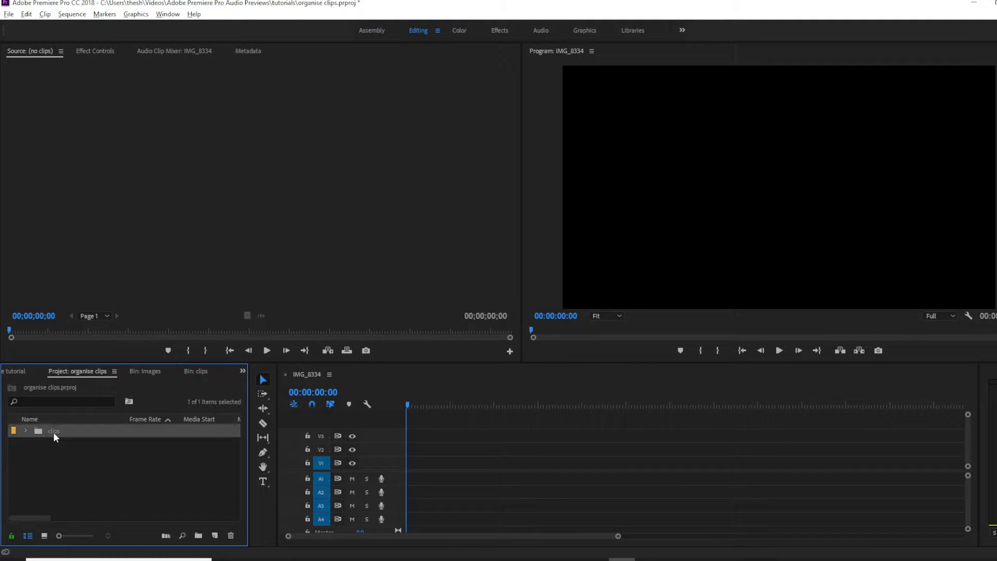
pyautogui.rightClick(54, 432)
pyautogui.click(58, 165)
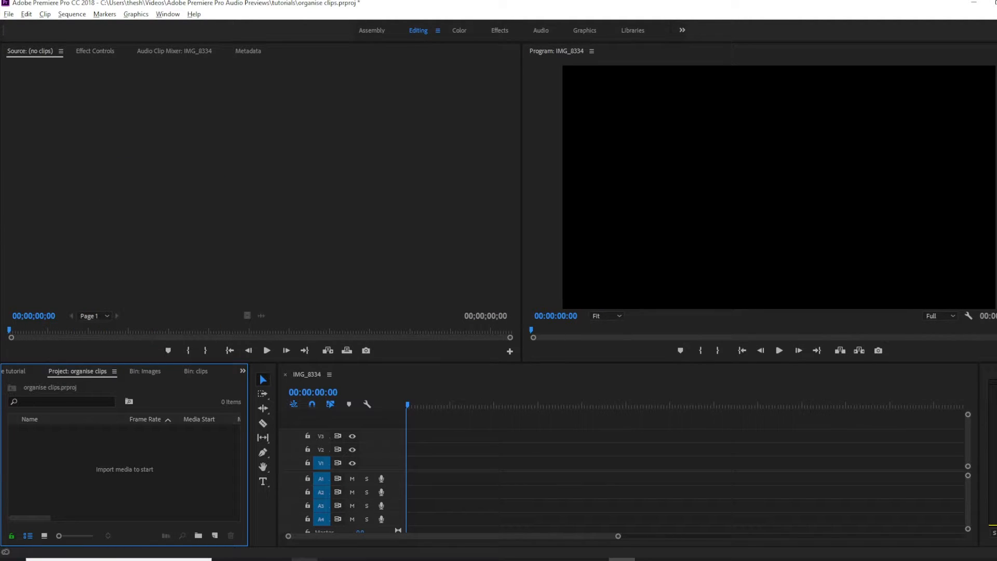
# Import the Images, Music + SFX and Videos folders from the desktop folder The first dance into the project as bins.
pyautogui.click(304, 559)
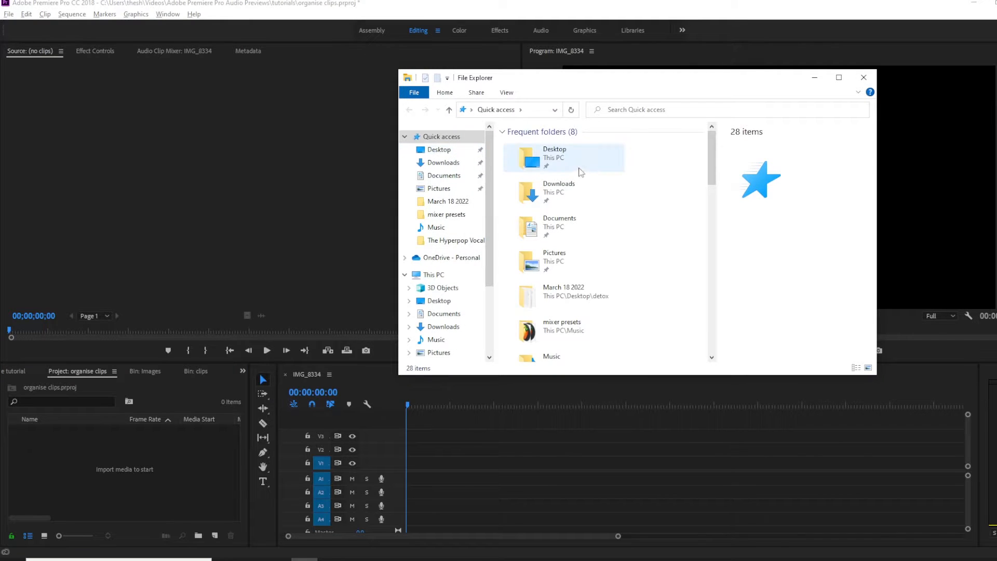
pyautogui.doubleClick(582, 169)
pyautogui.doubleClick(566, 167)
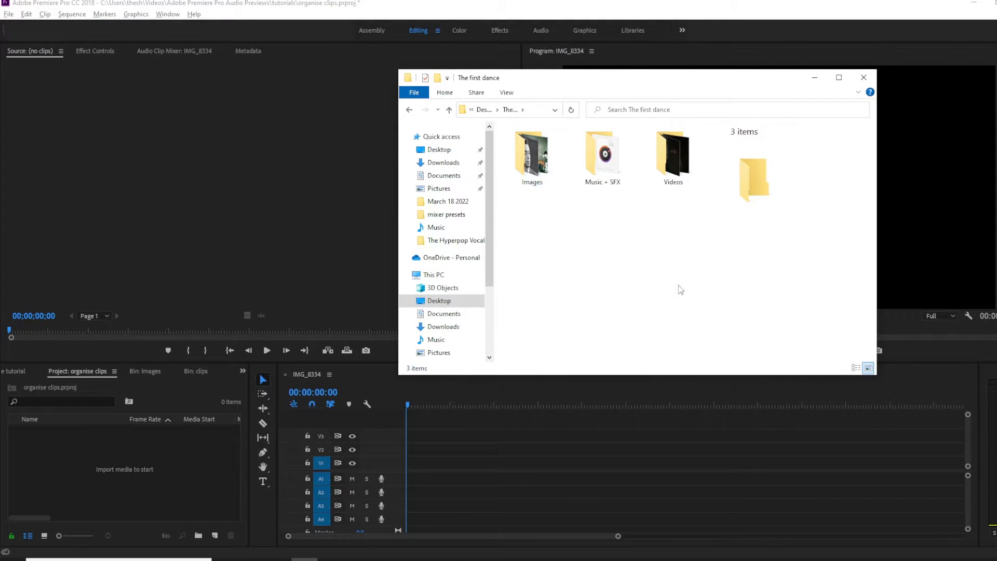
pyautogui.click(526, 173)
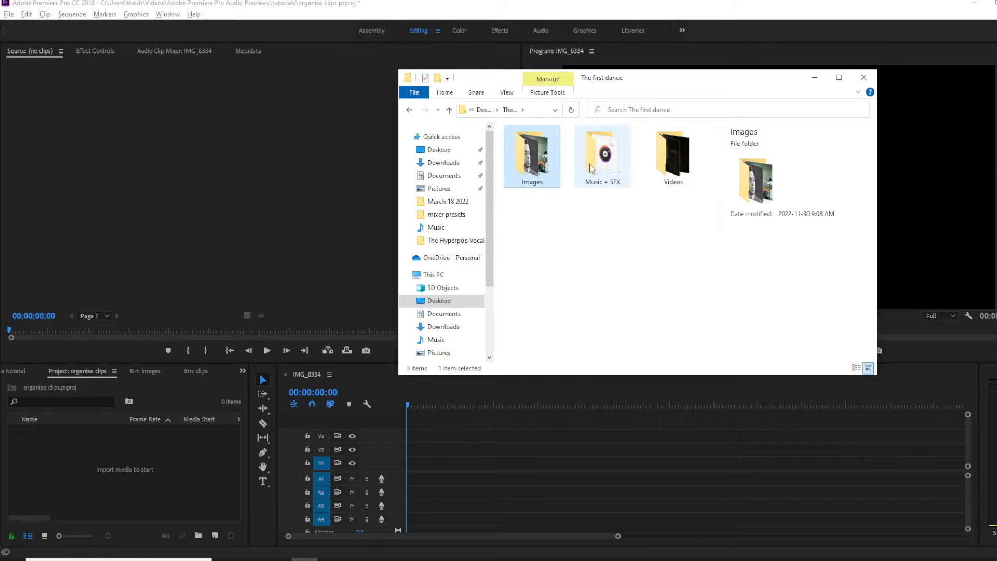
pyautogui.keyDown('ctrl'); pyautogui.click(591, 167); pyautogui.keyUp('ctrl')
pyautogui.keyDown('ctrl'); pyautogui.click(655, 165); pyautogui.keyUp('ctrl')
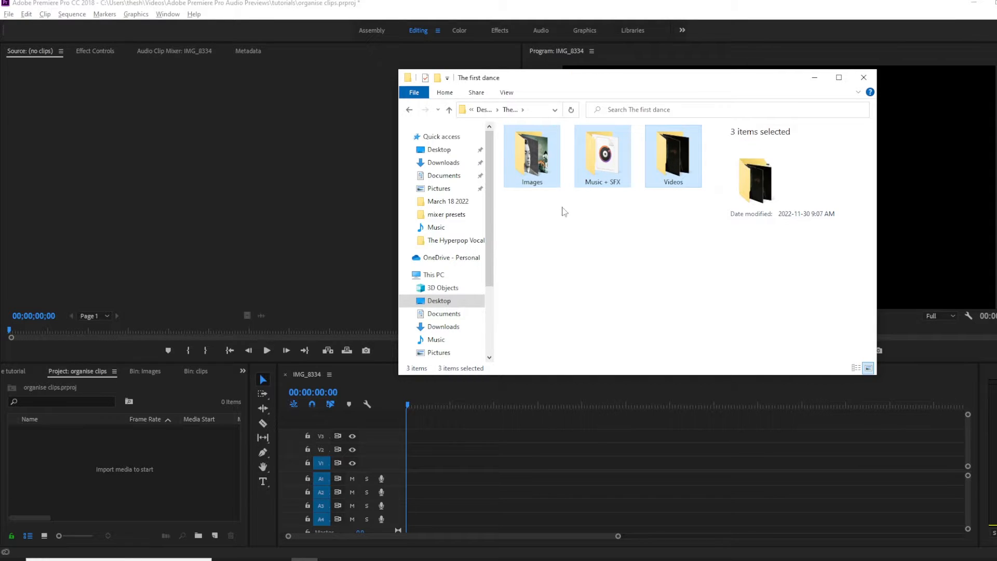
pyautogui.moveTo(548, 159); pyautogui.dragTo(61, 453)
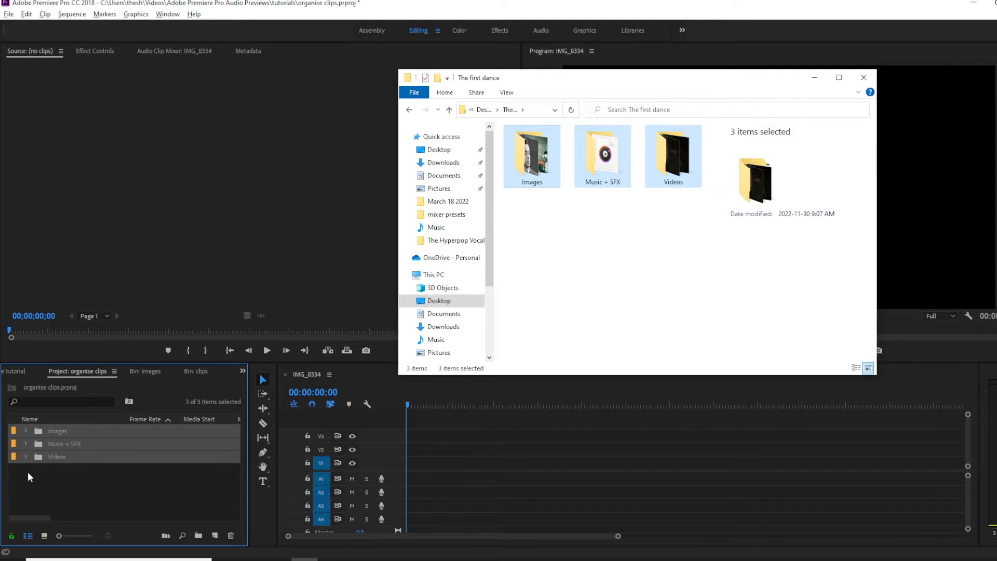
pyautogui.click(863, 77)
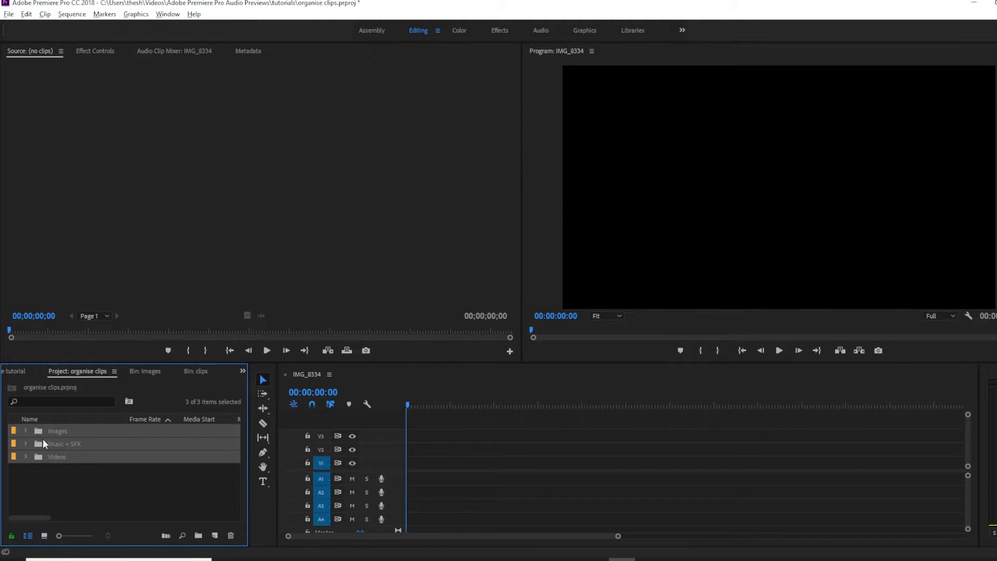
# Expand the imported bins and widen the project panel to inspect the clips and their columns.
pyautogui.click(26, 431)
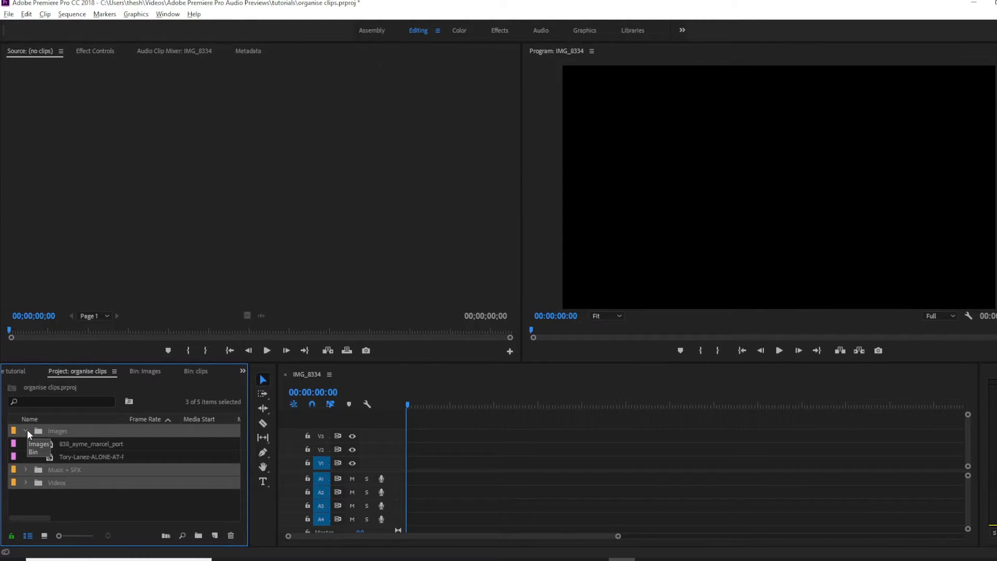
pyautogui.click(25, 431)
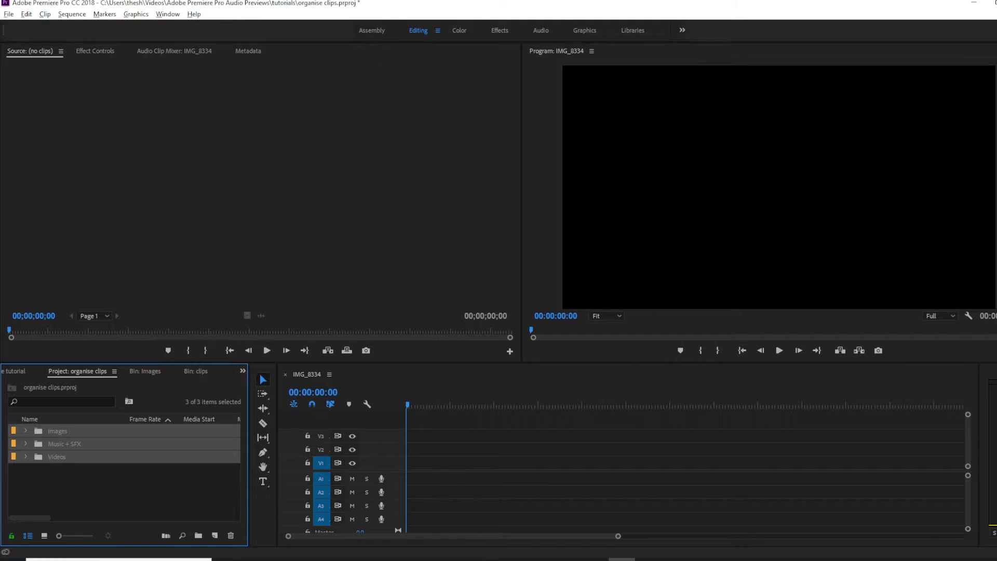
pyautogui.click(410, 559)
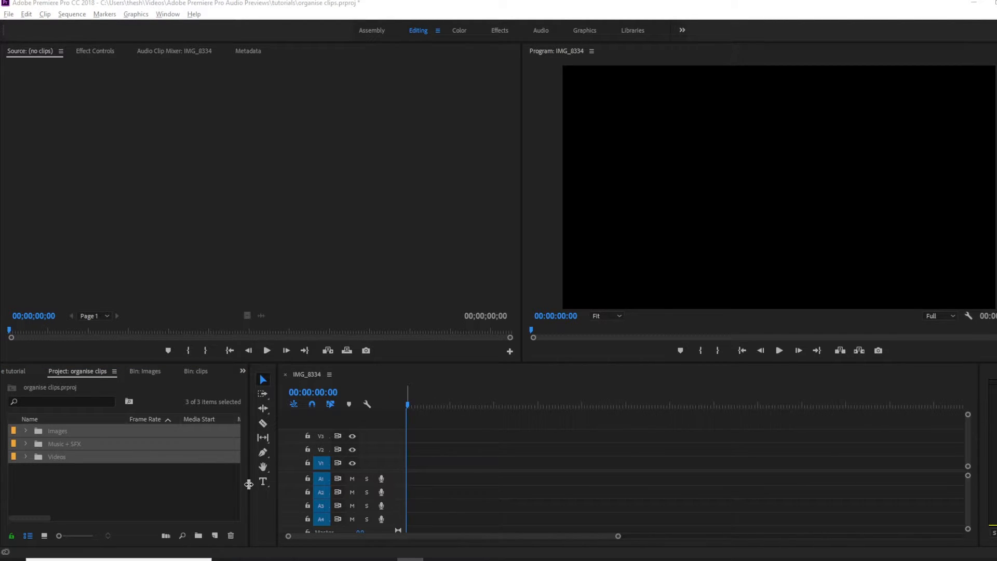
pyautogui.moveTo(249, 484); pyautogui.dragTo(424, 490)
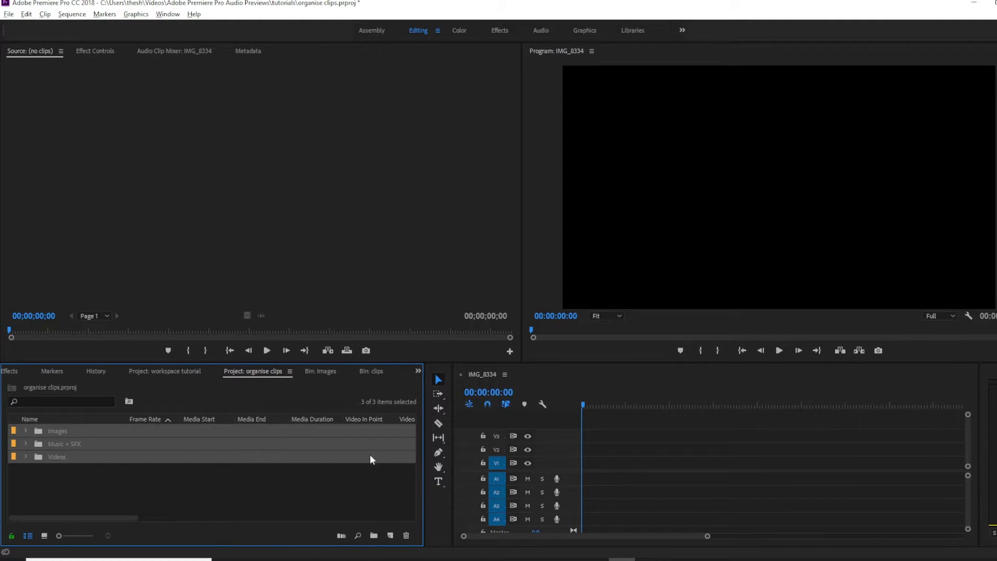
pyautogui.click(107, 474)
pyautogui.click(26, 456)
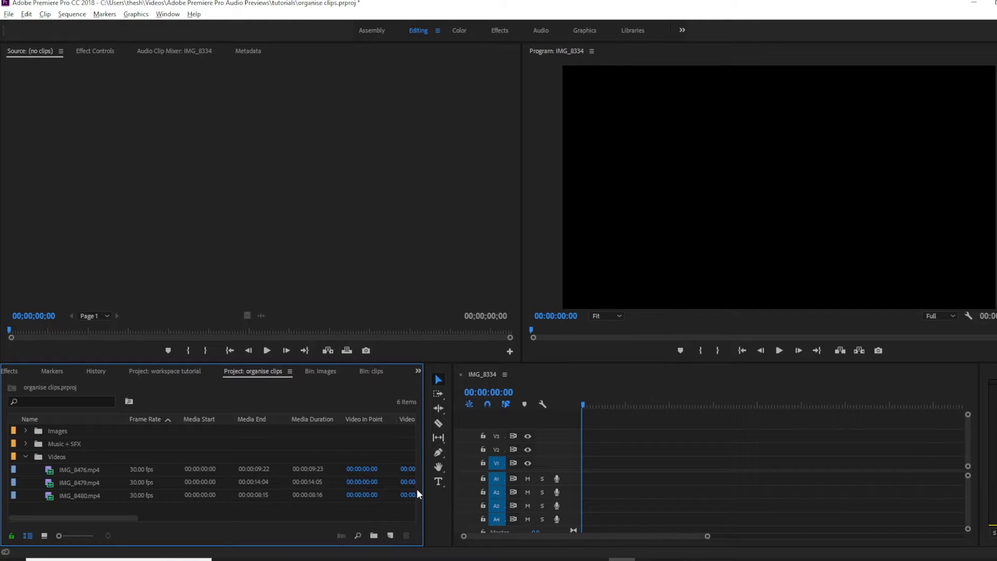
pyautogui.moveTo(422, 491); pyautogui.dragTo(475, 503)
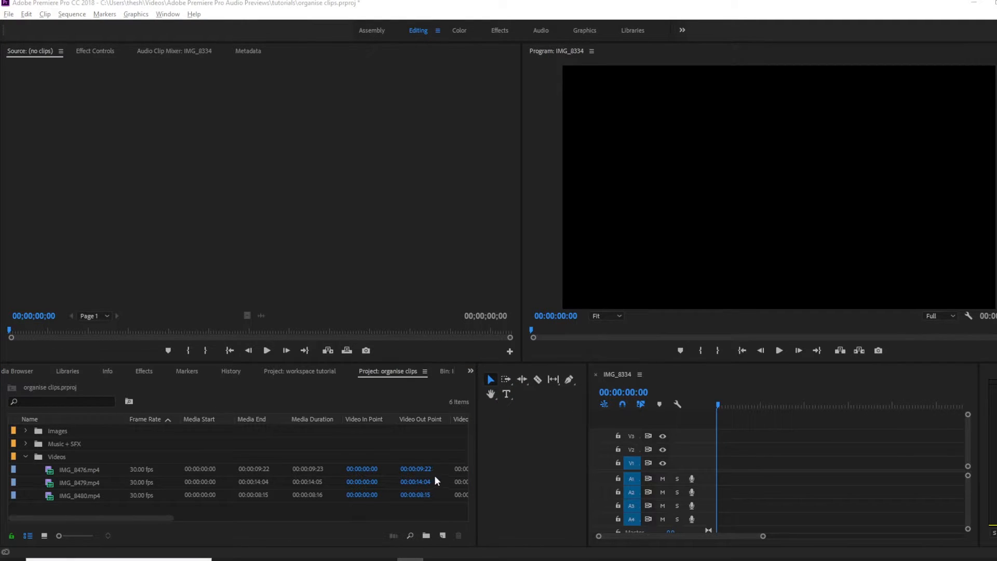
pyautogui.moveTo(476, 482); pyautogui.dragTo(393, 488)
pyautogui.moveTo(74, 517); pyautogui.dragTo(52, 518)
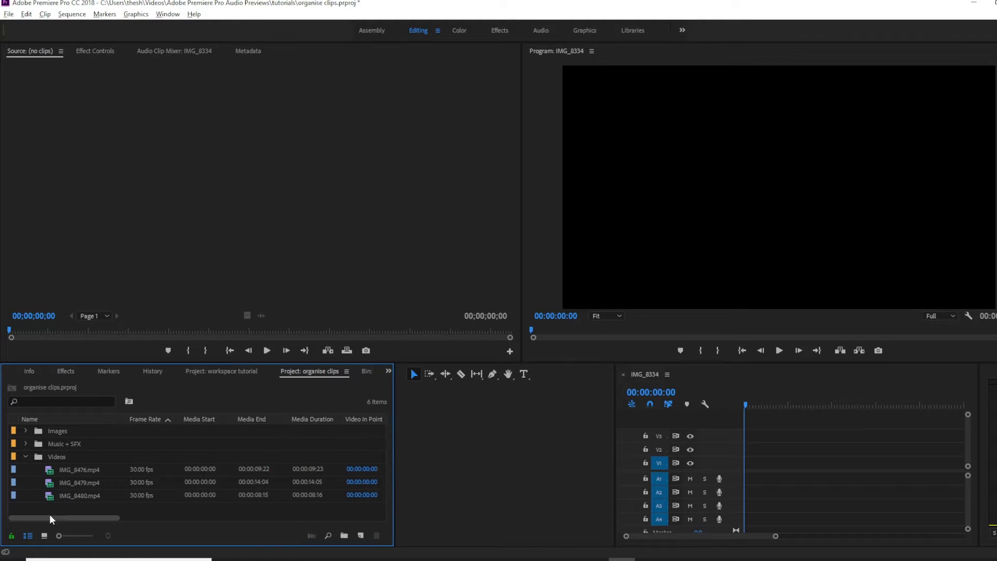
pyautogui.click(410, 559)
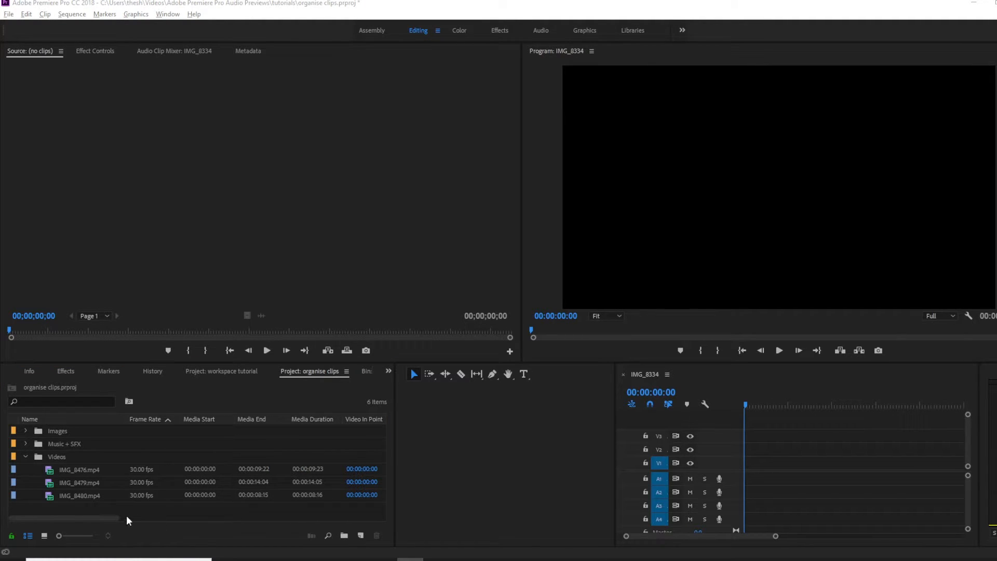
# Open IMG_8476.mp4 from the Videos bin in the Source Monitor and play it back briefly.
pyautogui.doubleClick(74, 470)
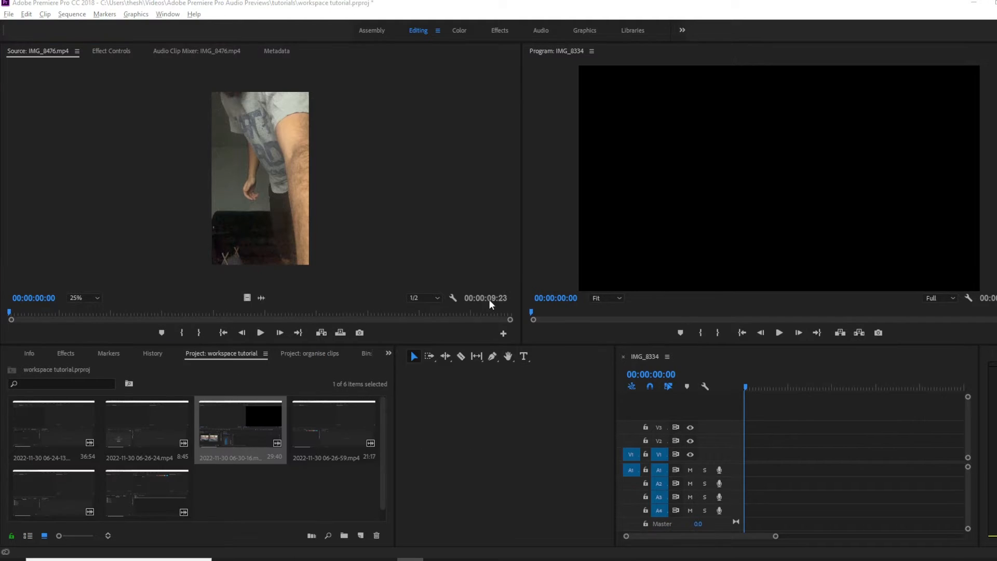
pyautogui.click(461, 263)
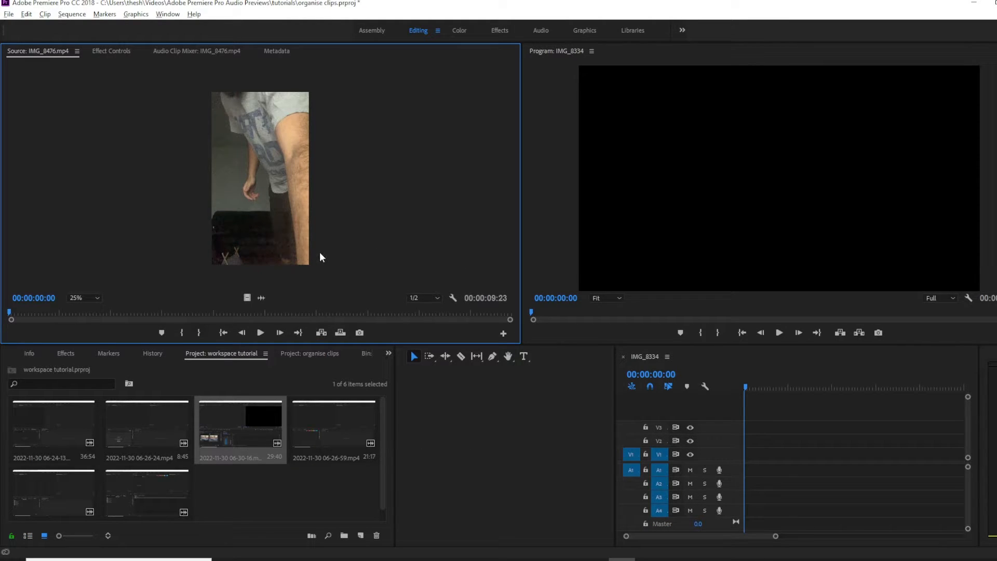
pyautogui.press('space')
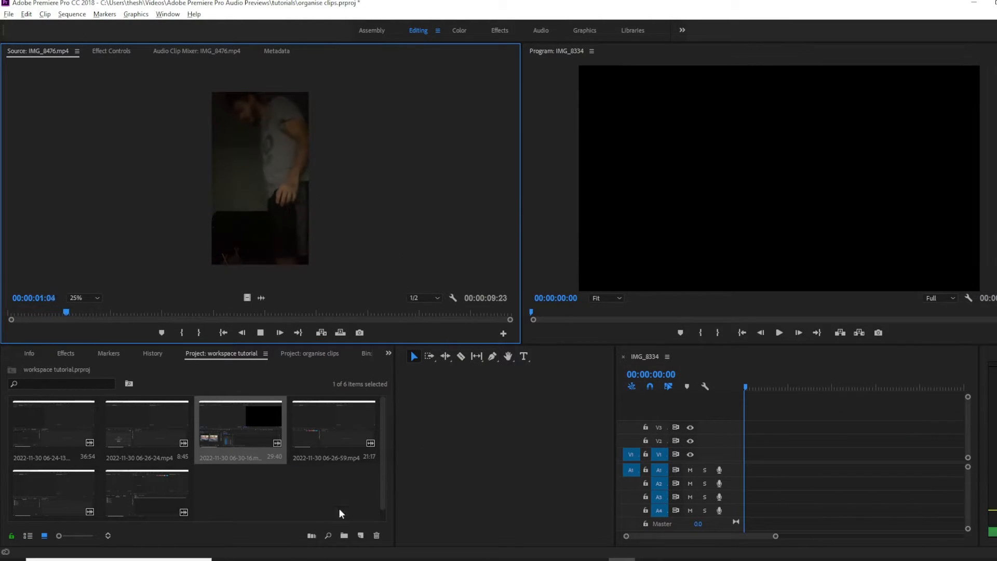
pyautogui.press('space')
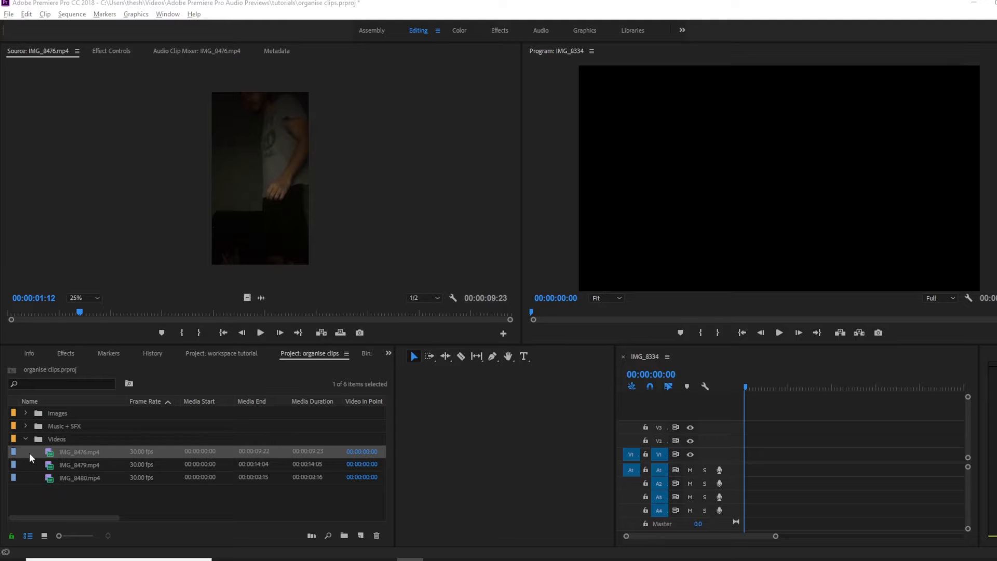
# Open toryn.wav from the Music + SFX bin in the Source Monitor and preview it.
pyautogui.click(27, 438)
pyautogui.click(26, 439)
pyautogui.click(25, 426)
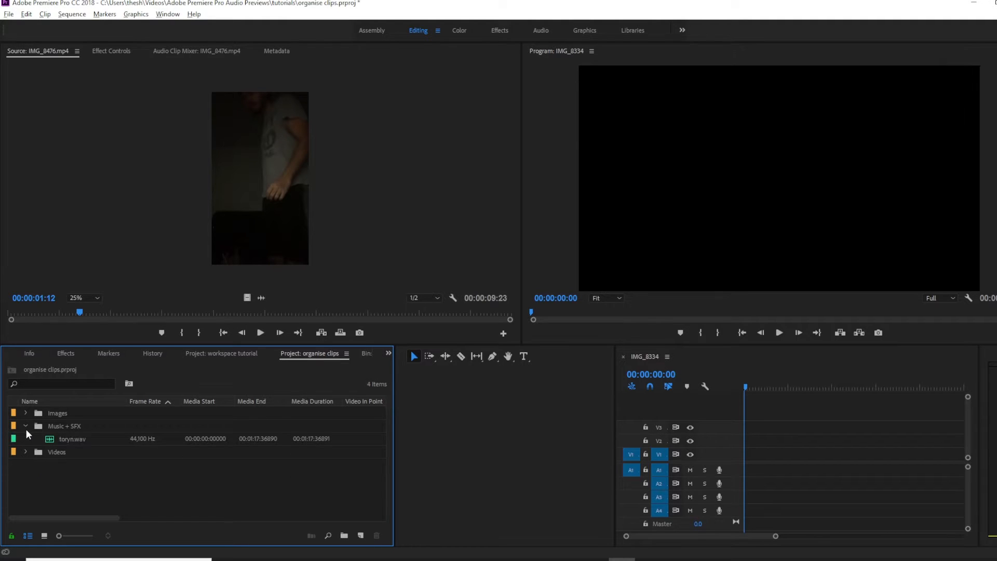
pyautogui.doubleClick(60, 439)
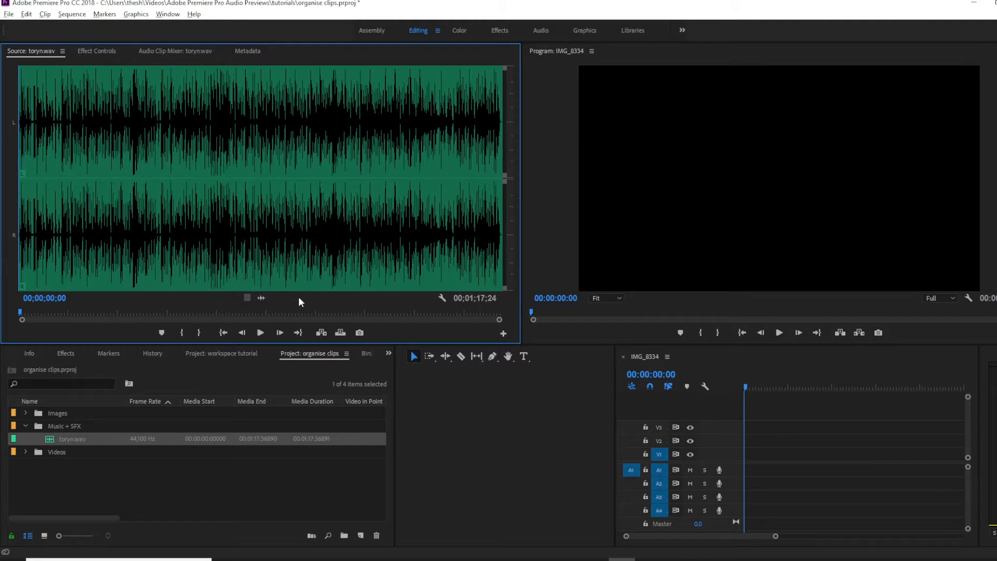
pyautogui.press('space')
pyautogui.press('space')
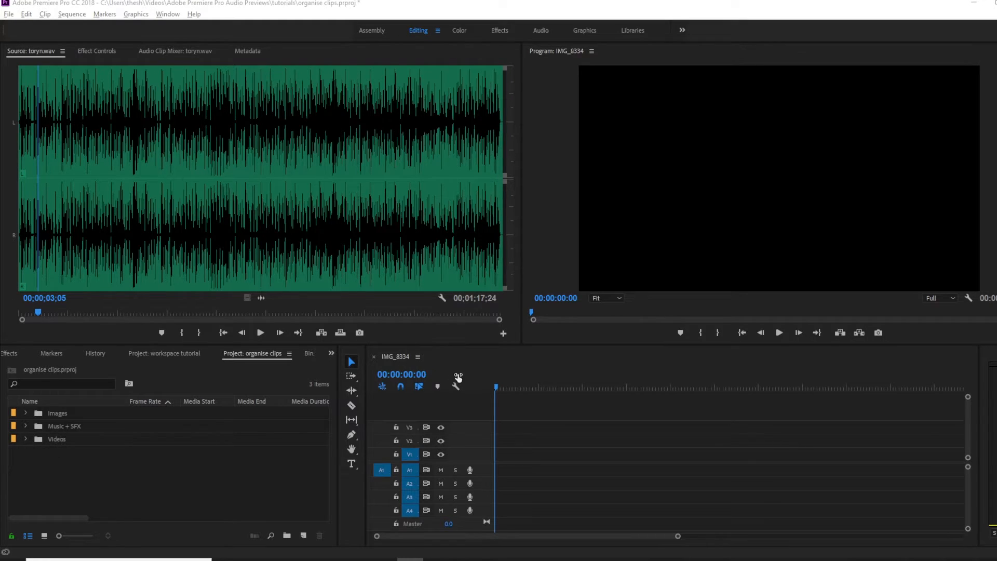
# Close the open sequence and create a new sequence from IMG_8476.mp4 in the empty timeline.
pyautogui.click(374, 356)
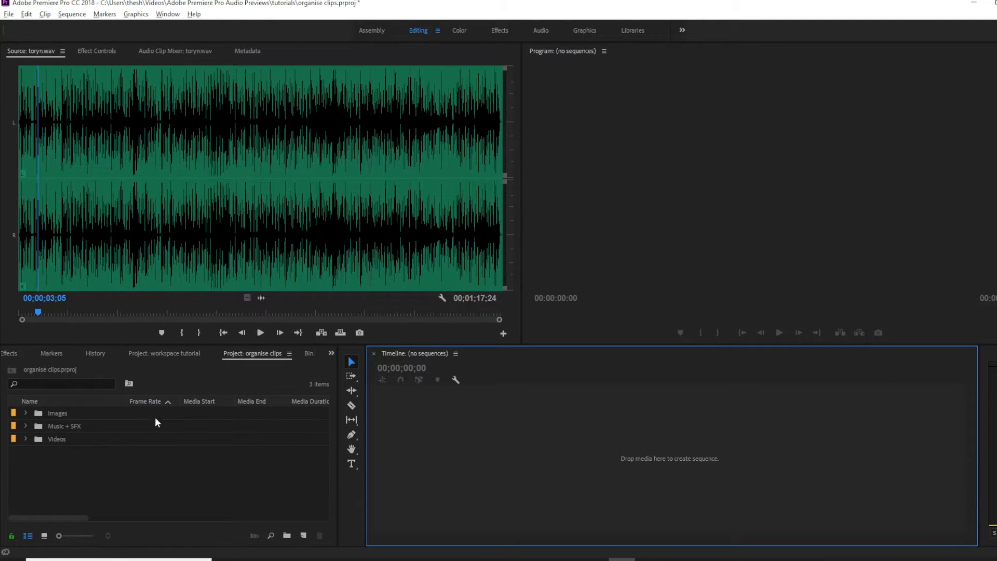
pyautogui.click(24, 437)
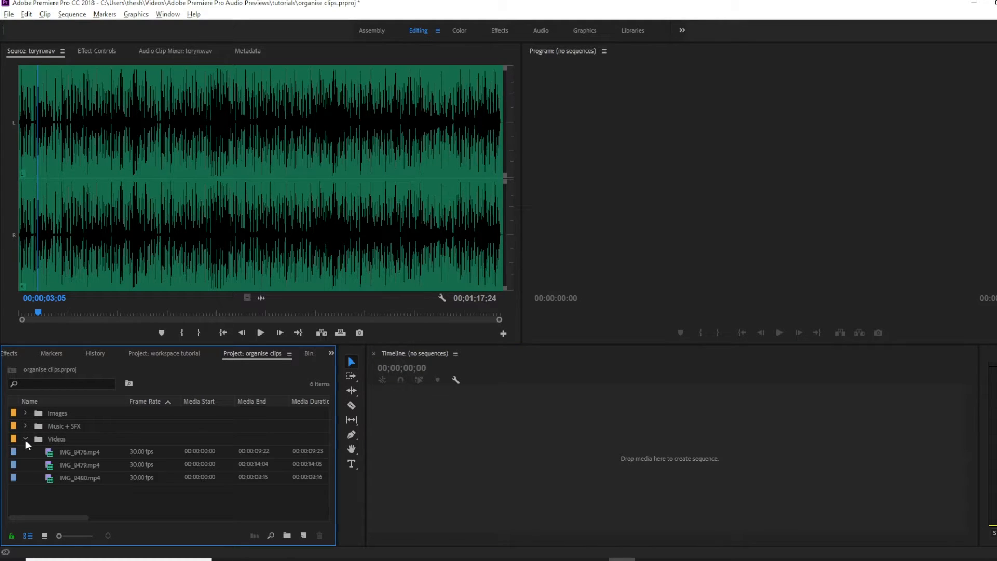
pyautogui.moveTo(78, 451); pyautogui.dragTo(435, 443)
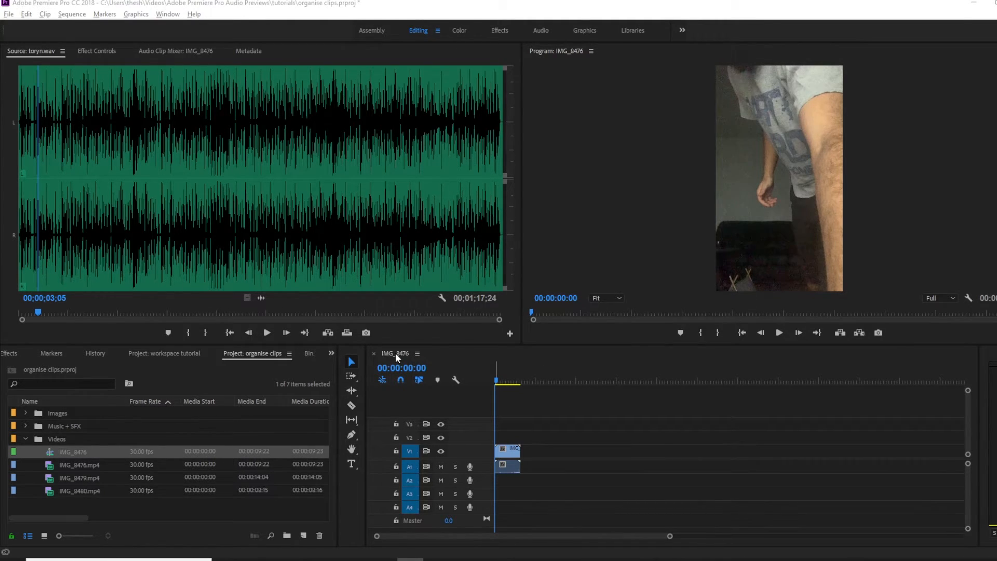
# Rename the new sequence as My edit.
pyautogui.rightClick(64, 451)
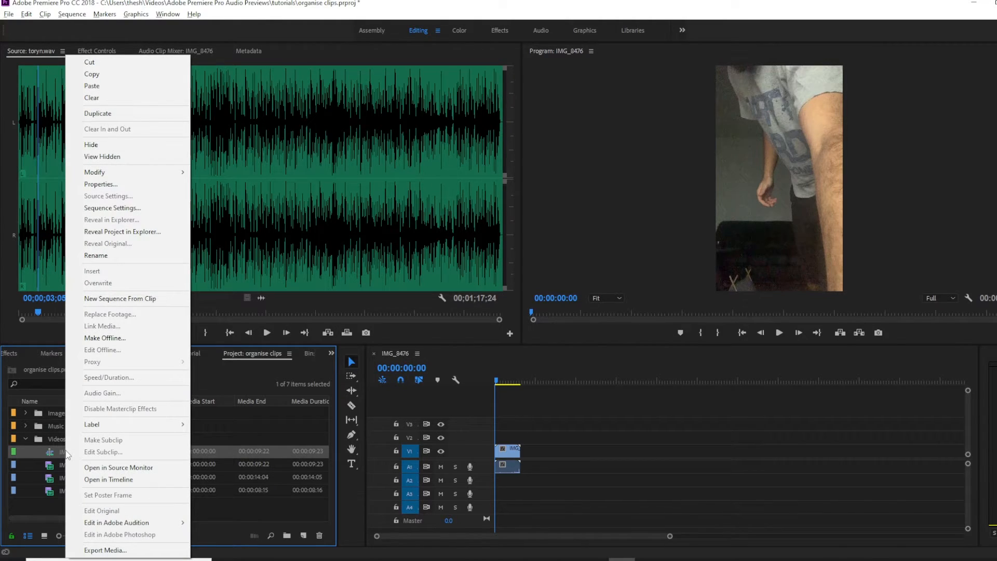
pyautogui.click(122, 254)
pyautogui.press('BackSpace')
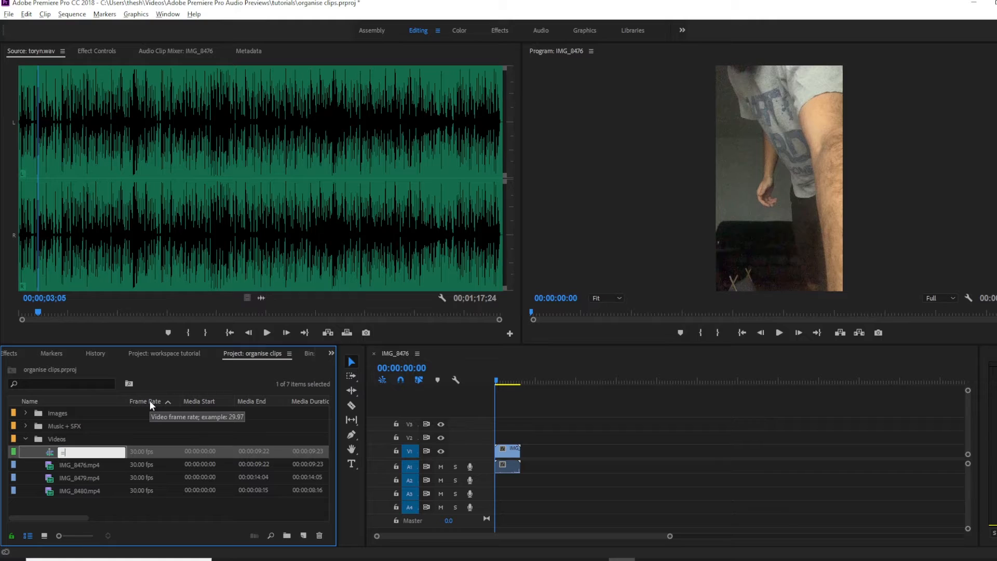
pyautogui.write('My edit')
pyautogui.press('Tab')
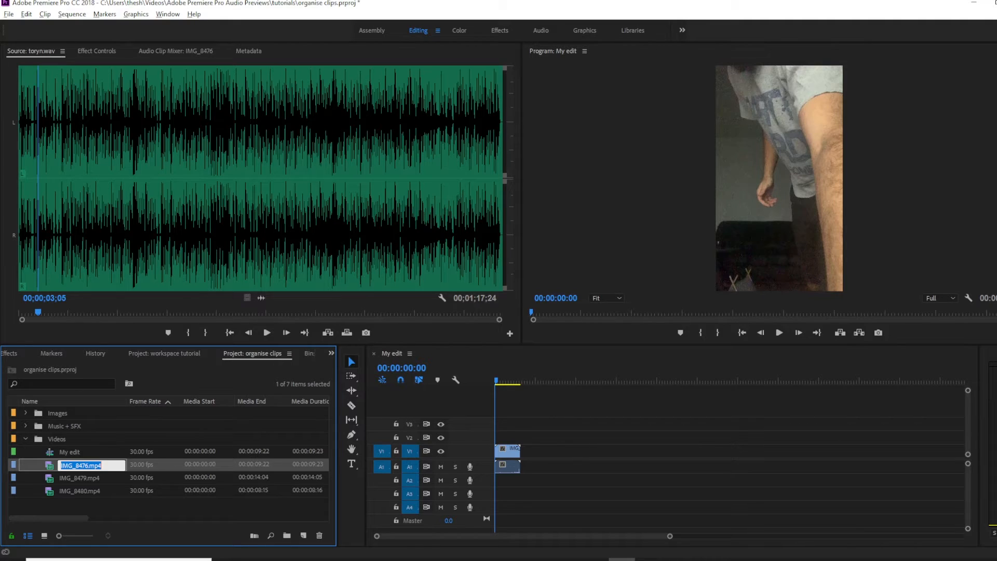
pyautogui.click(91, 465)
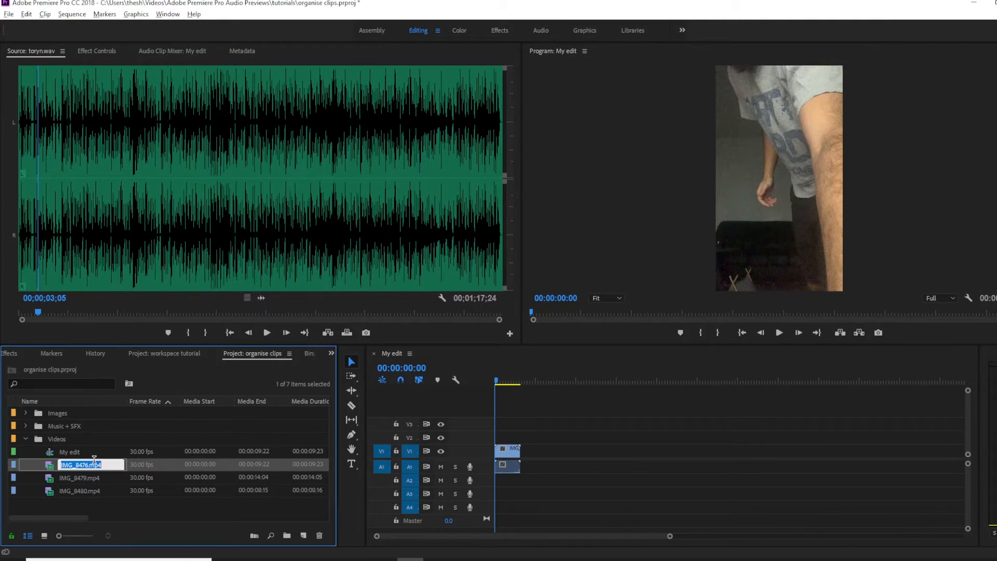
pyautogui.click(95, 452)
pyautogui.click(63, 452)
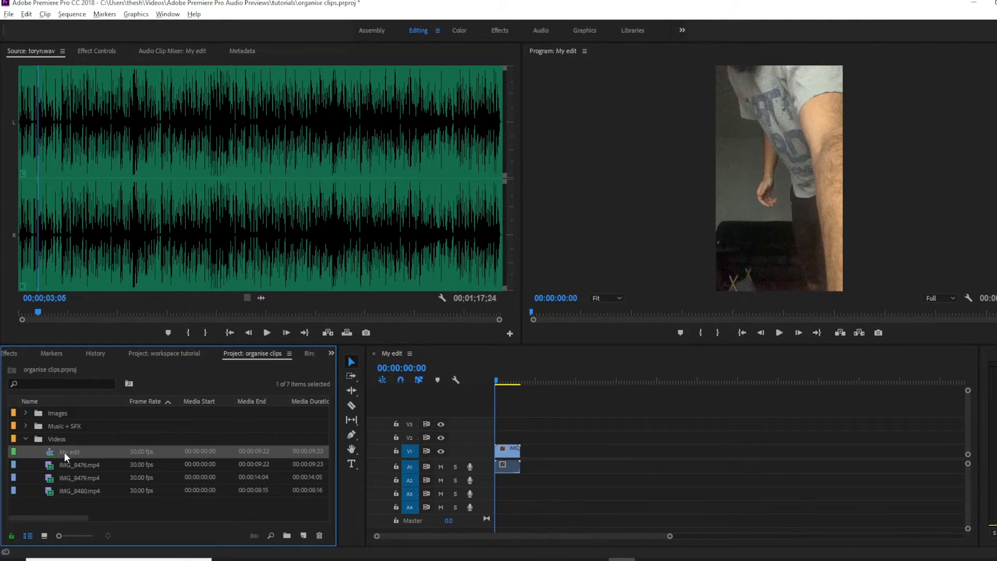
# Open the My edit sequence settings and set the horizontal frame size to 1980.
pyautogui.moveTo(81, 518)
pyautogui.mouseDown()
pyautogui.moveTo(327, 517)
pyautogui.moveTo(88, 517)
pyautogui.mouseUp()
pyautogui.rightClick(76, 452)
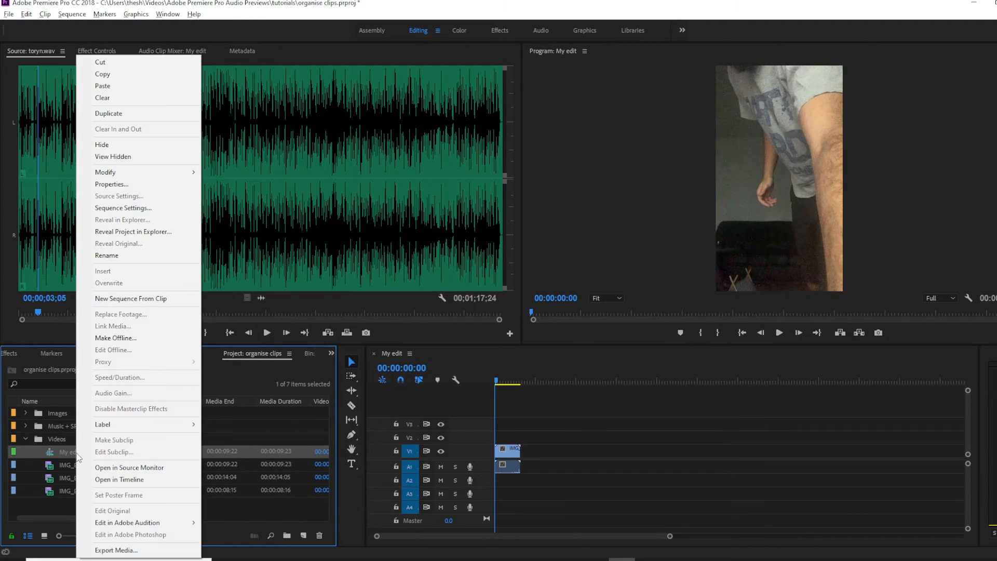
pyautogui.click(124, 209)
pyautogui.doubleClick(463, 152)
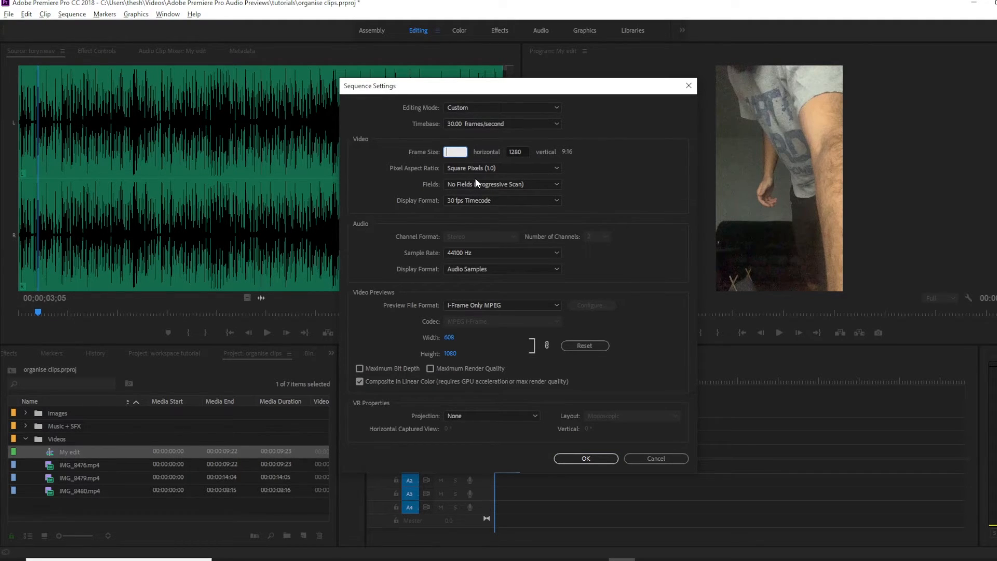
pyautogui.write('1980')
pyautogui.press('Tab')
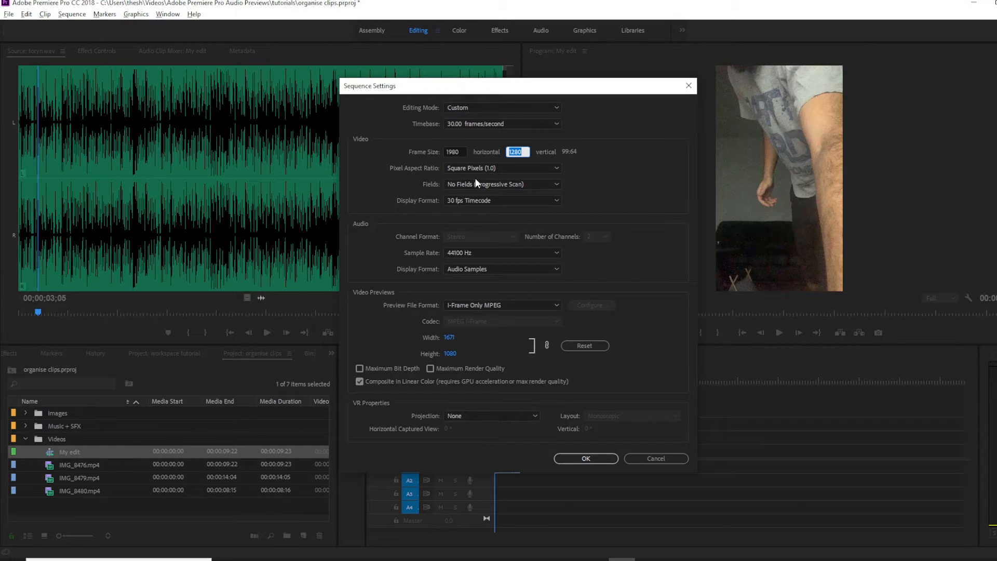
# Set the sequence timebase to 25.00 frames/second with Square Pixels (1.0), apply the settings and confirm deleting previews.
pyautogui.click(541, 123)
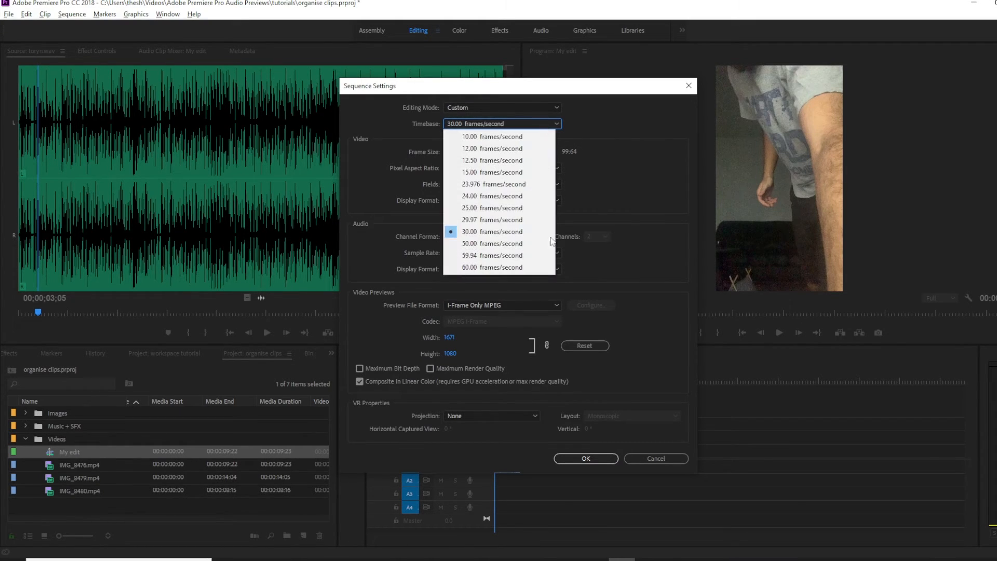
pyautogui.click(501, 207)
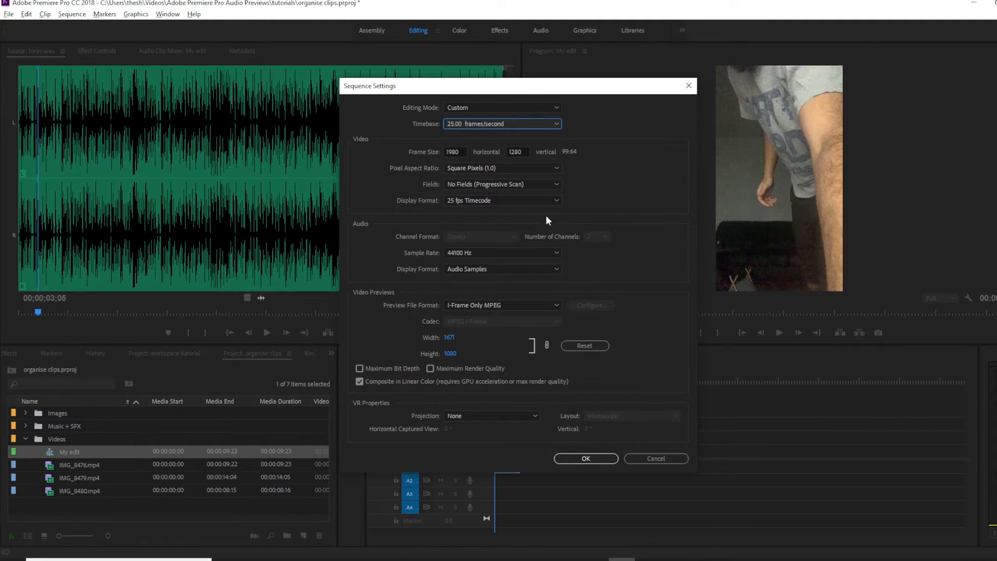
pyautogui.click(514, 170)
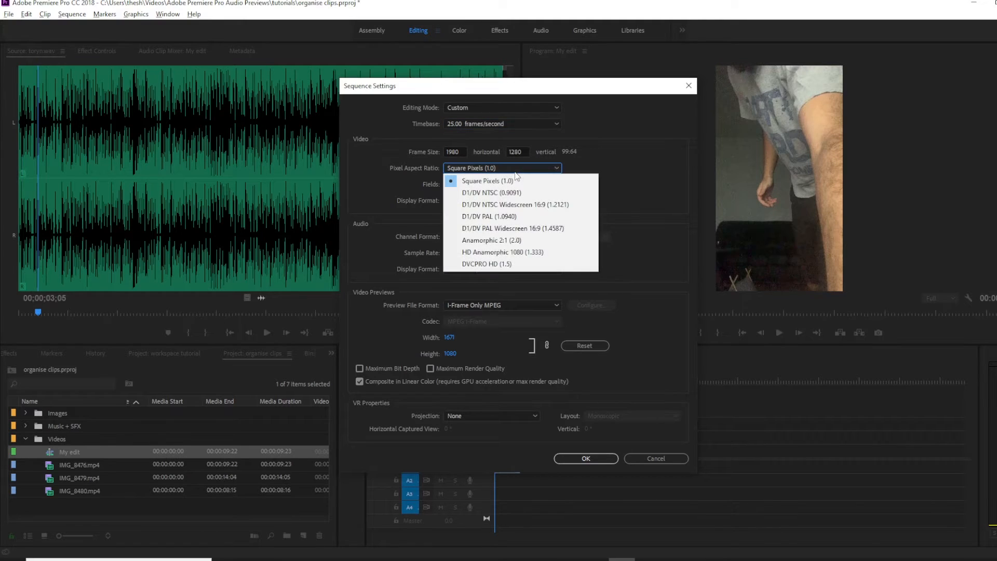
pyautogui.click(516, 181)
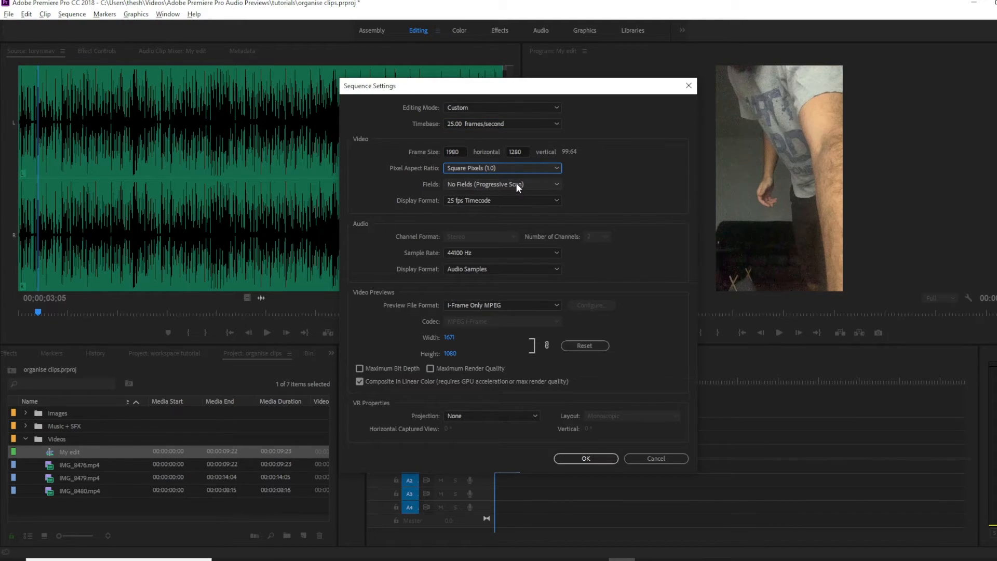
pyautogui.click(597, 459)
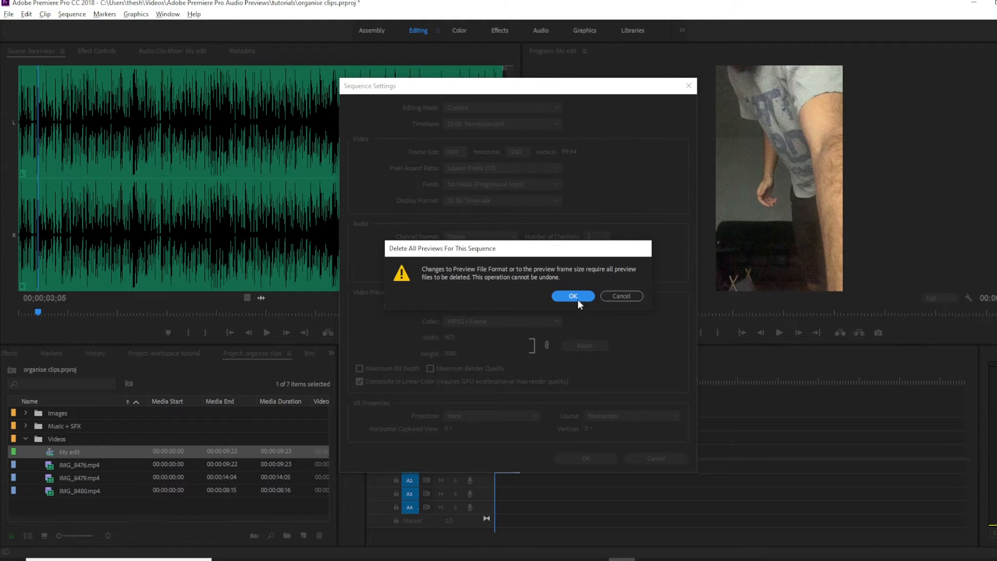
pyautogui.click(576, 297)
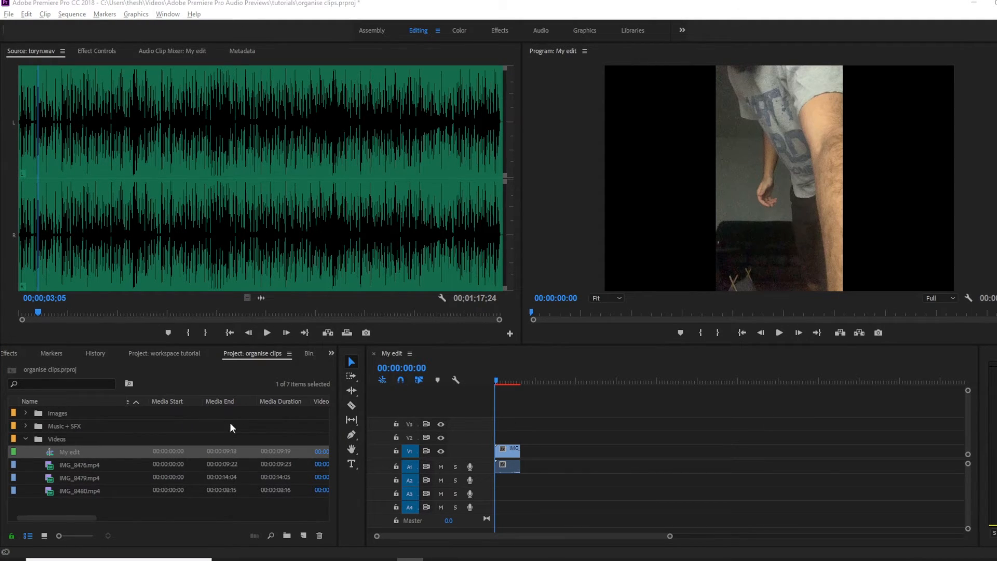
# Cut the My edit sequence out of the project.
pyautogui.rightClick(77, 453)
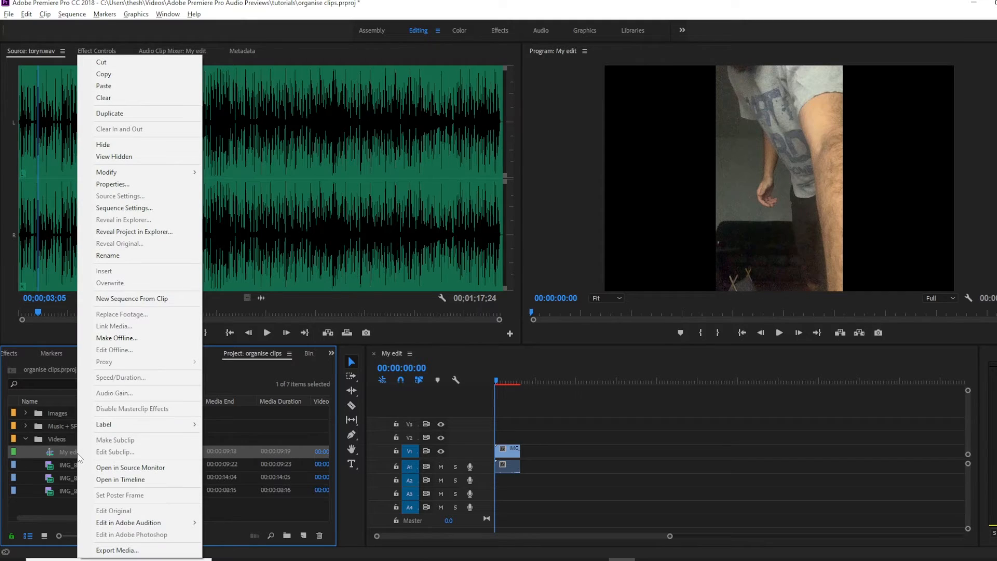
pyautogui.click(153, 66)
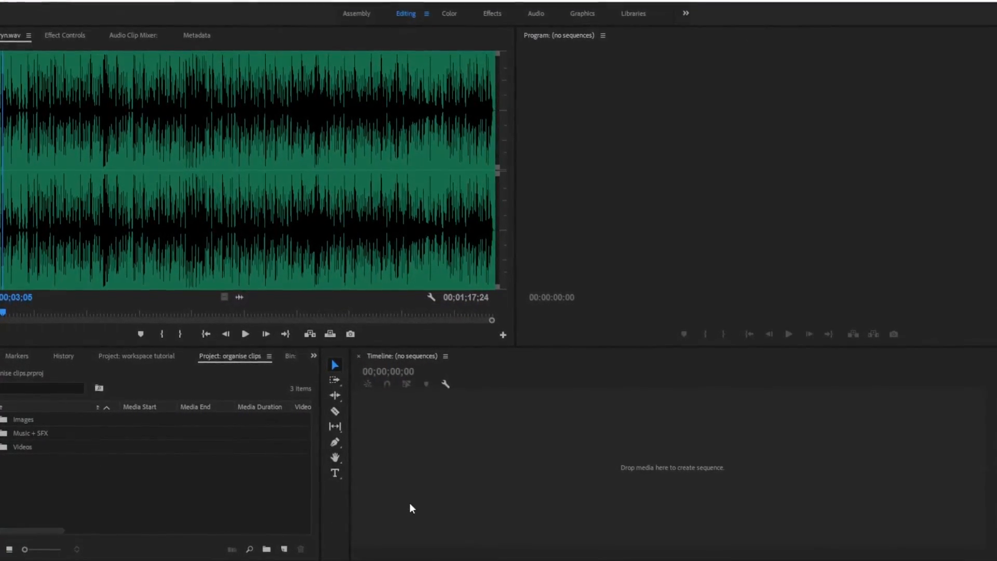
# Start a new sequence and choose the DSLR 1080p25 preset from the Digital SLR 1080p presets.
pyautogui.click(289, 544)
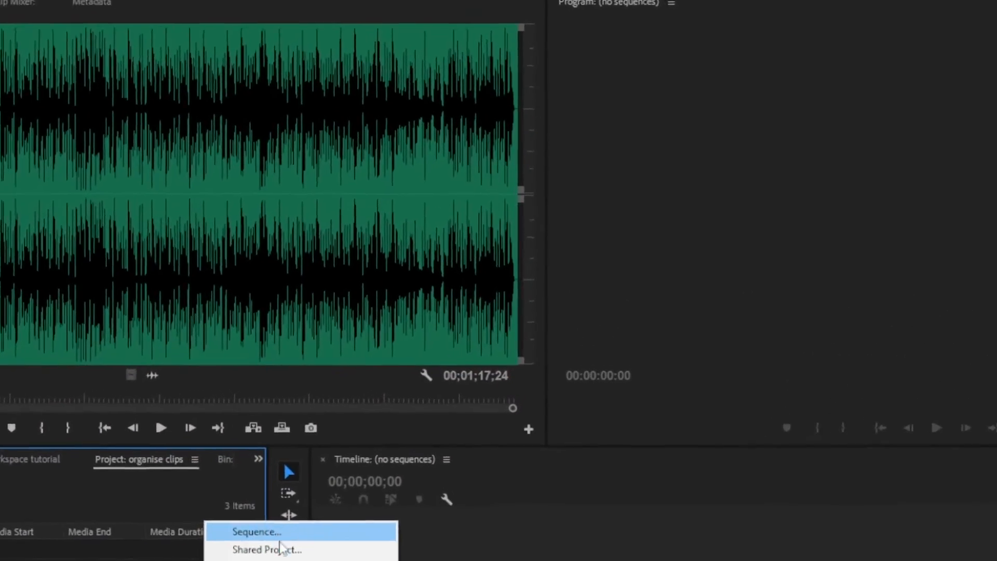
pyautogui.click(350, 415)
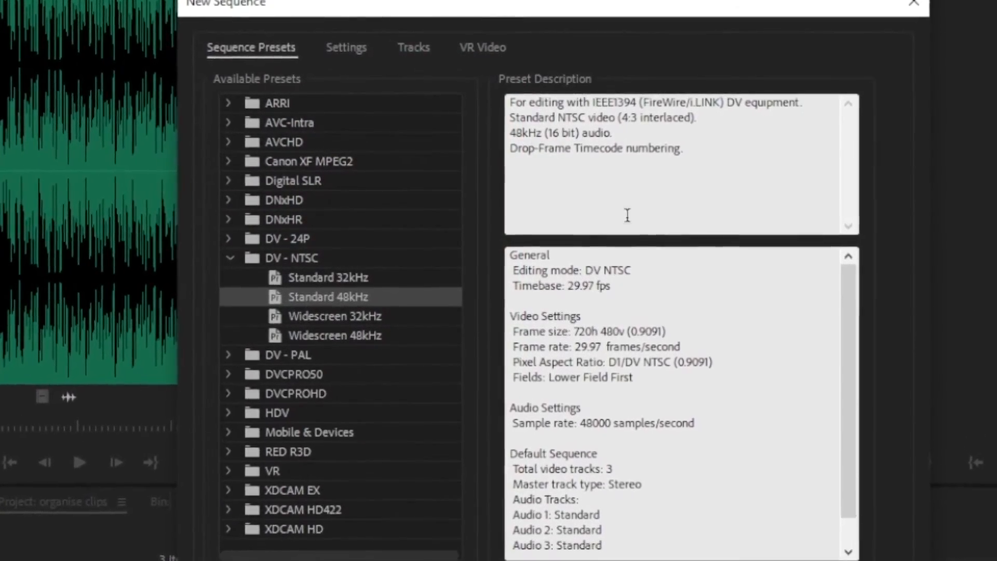
pyautogui.click(220, 265)
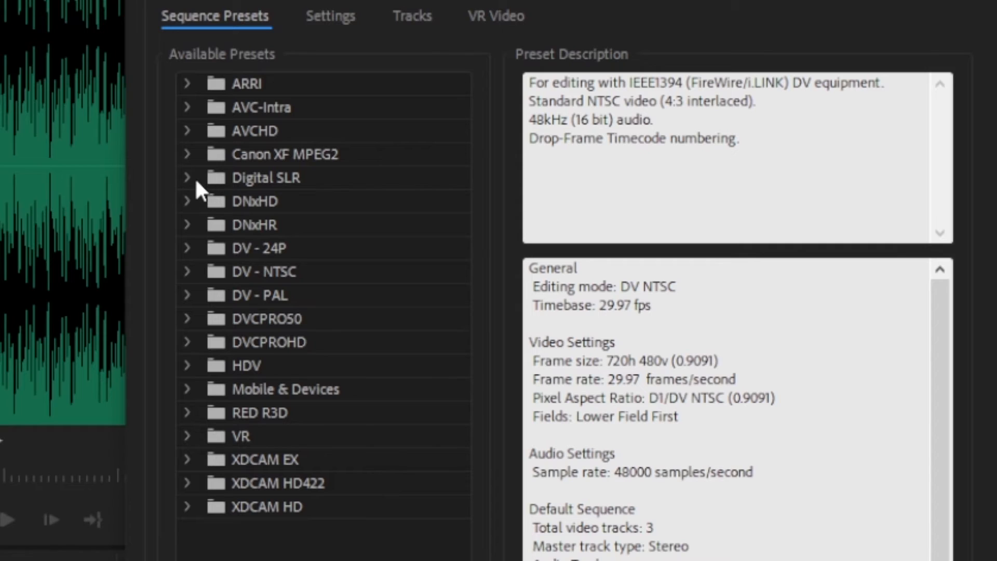
pyautogui.click(196, 180)
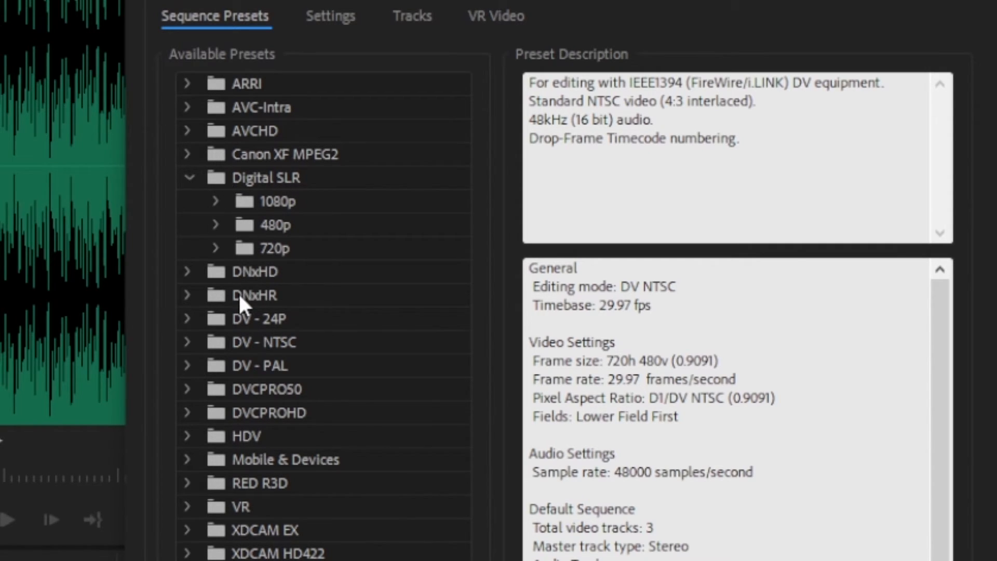
pyautogui.click(192, 295)
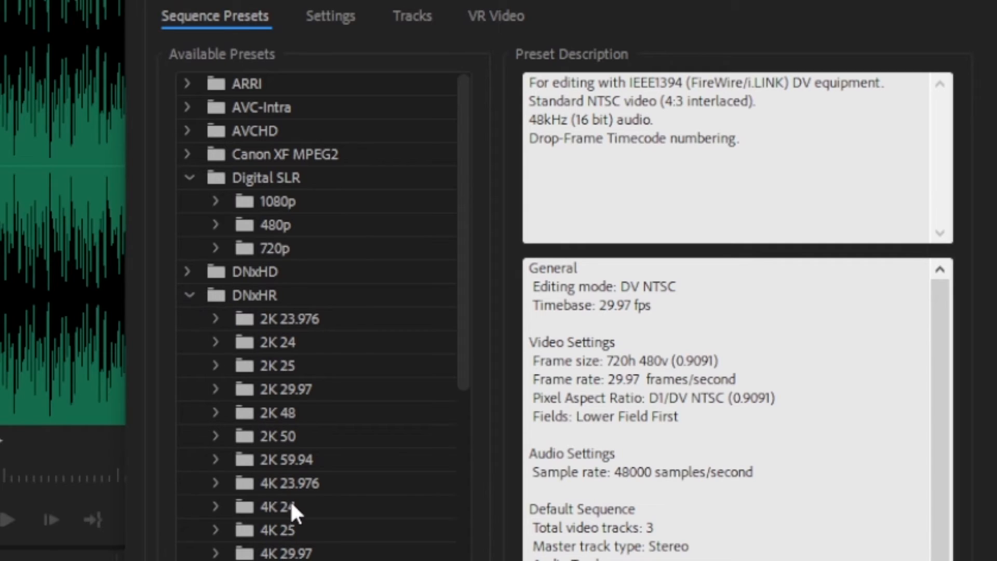
pyautogui.scroll(-1, 267, 352)
pyautogui.moveTo(460, 289); pyautogui.dragTo(470, 338)
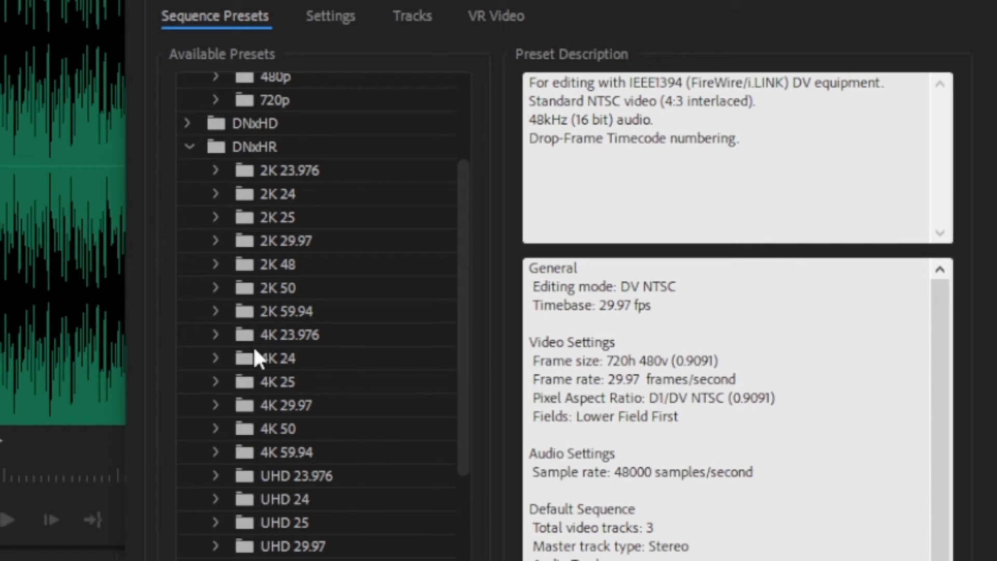
pyautogui.scroll(1, 317, 530)
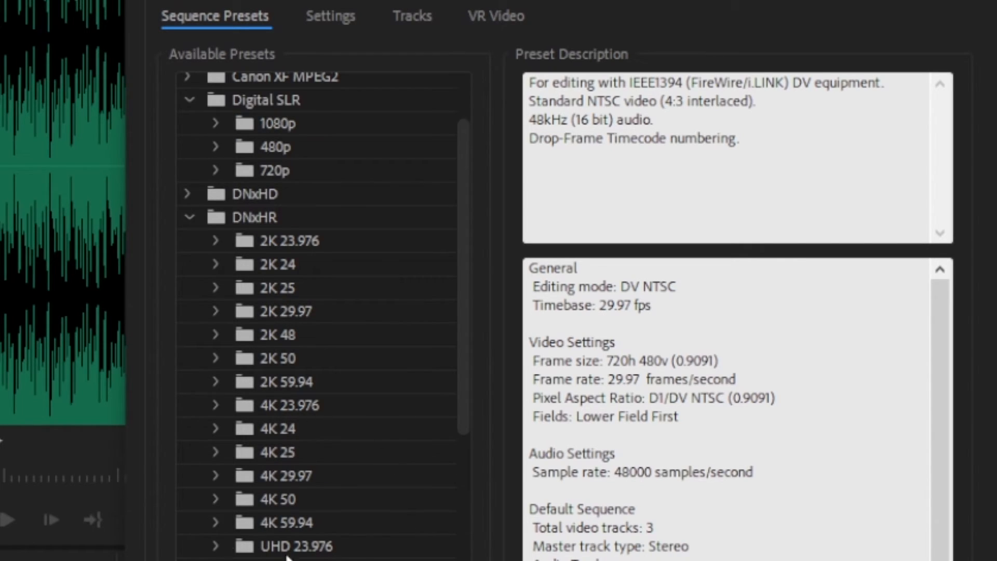
pyautogui.scroll(1, 342, 486)
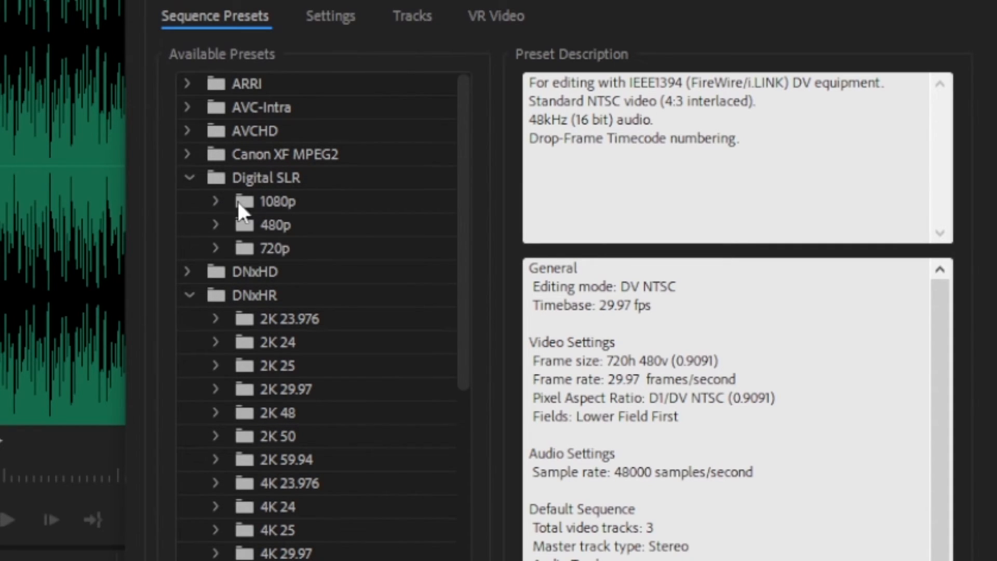
pyautogui.click(217, 206)
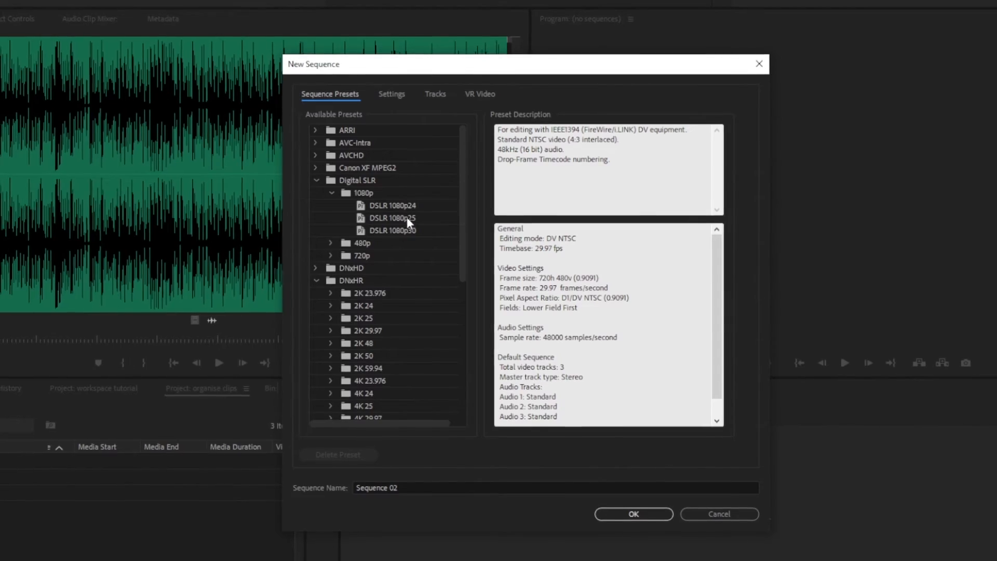
pyautogui.click(398, 216)
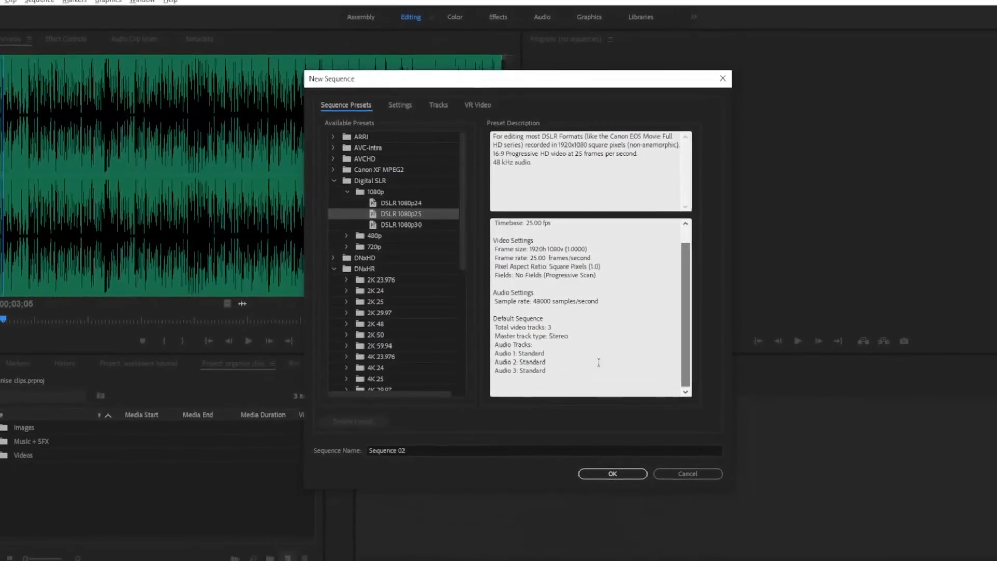
pyautogui.moveTo(563, 374); pyautogui.dragTo(492, 187)
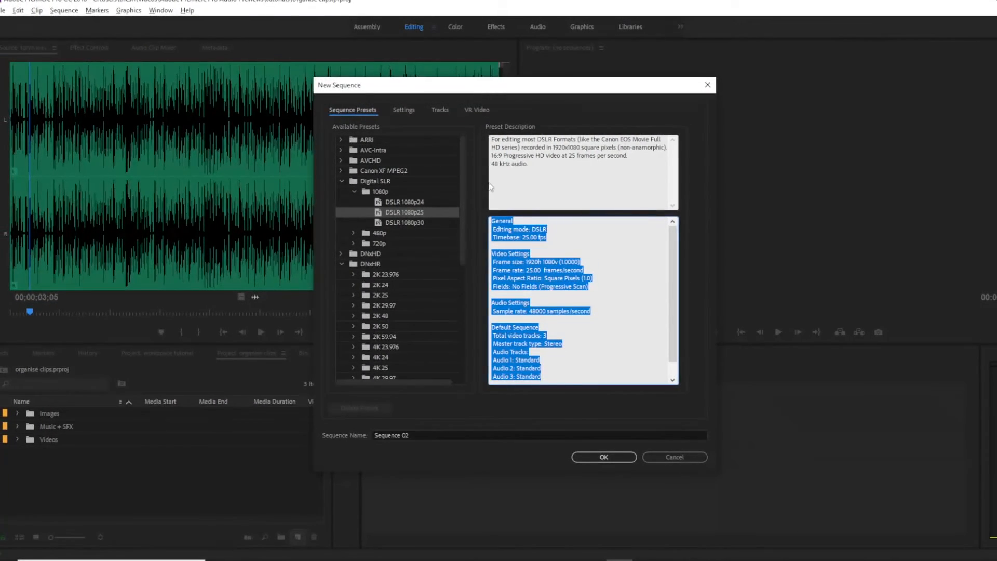
pyautogui.click(554, 325)
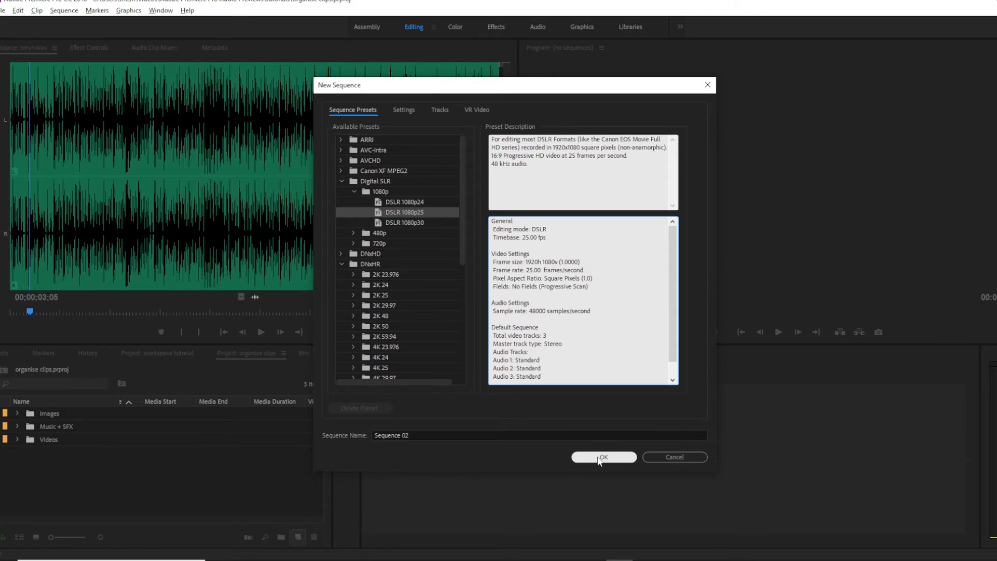
# Name the new sequence my edit and create it.
pyautogui.moveTo(439, 435); pyautogui.dragTo(348, 438)
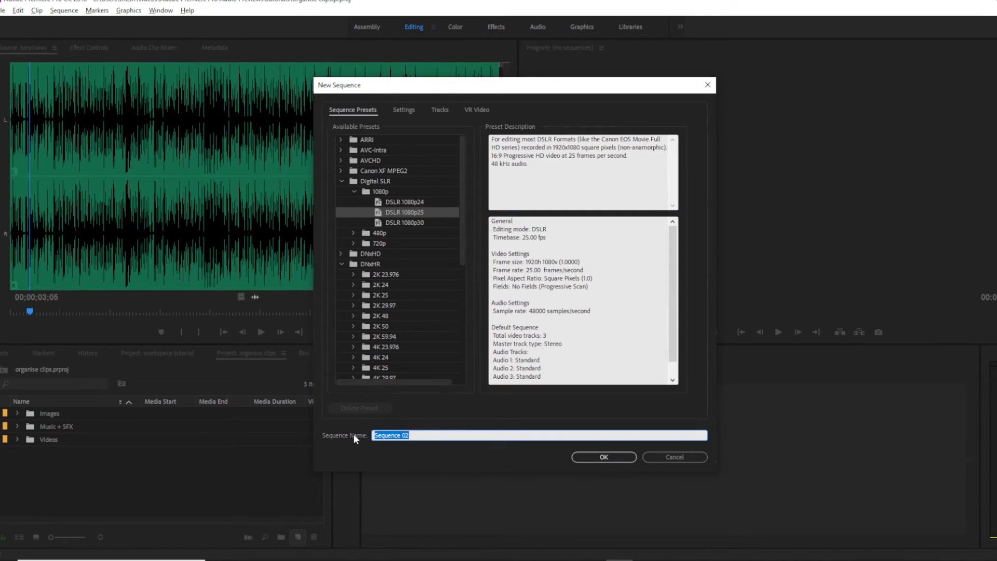
pyautogui.press('BackSpace')
pyautogui.write('my edit')
pyautogui.click(604, 457)
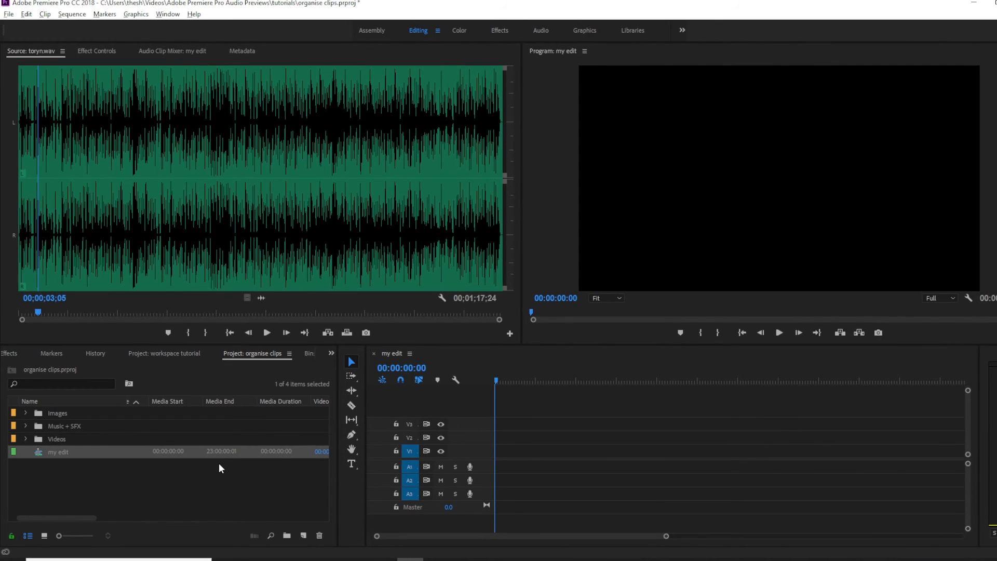
# Open the my edit sequence settings to review them, then close the dialog.
pyautogui.rightClick(57, 454)
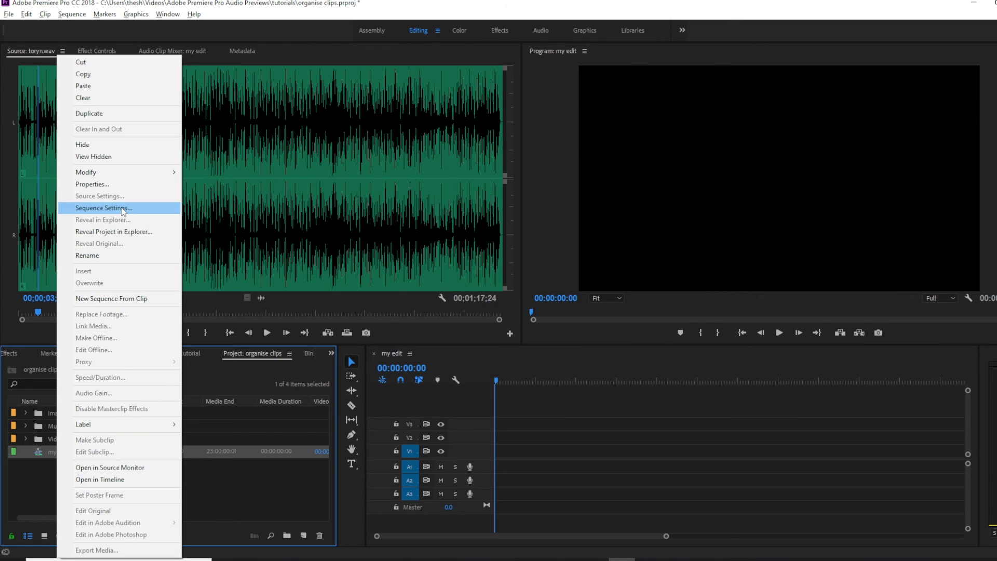
pyautogui.click(104, 208)
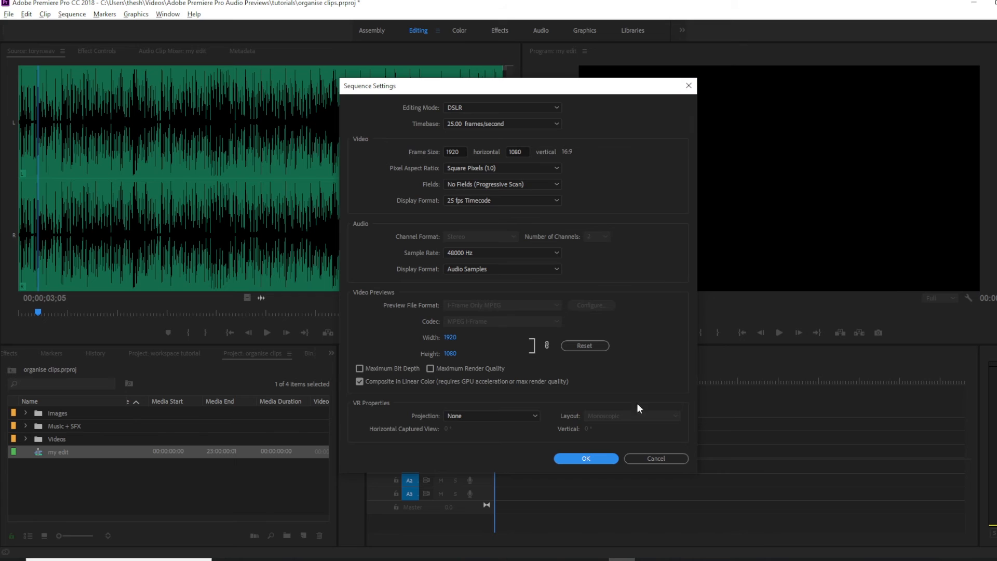
pyautogui.click(586, 458)
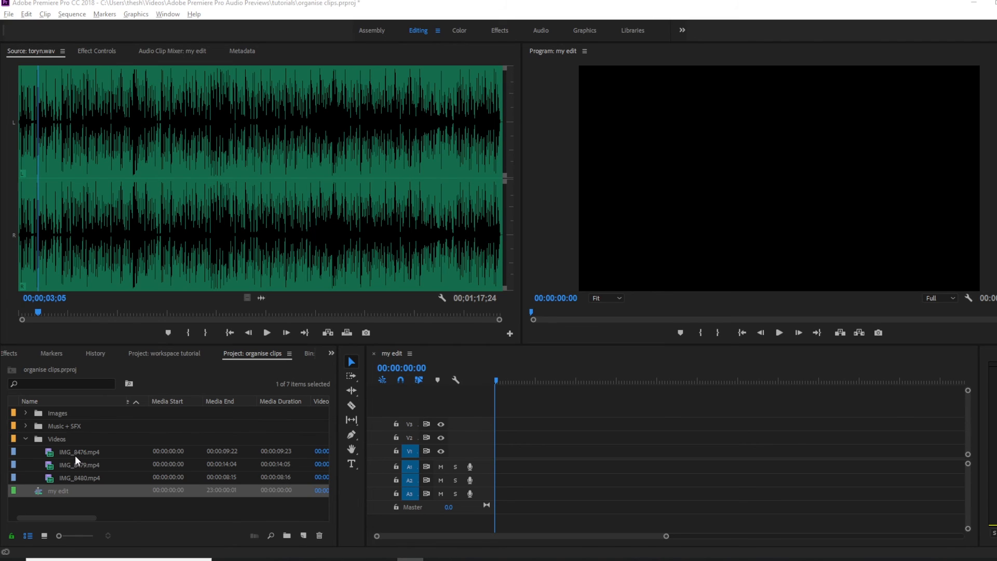
# Add IMG_8476.mp4 to the my edit timeline, keeping the existing sequence settings.
pyautogui.moveTo(71, 452); pyautogui.dragTo(503, 459)
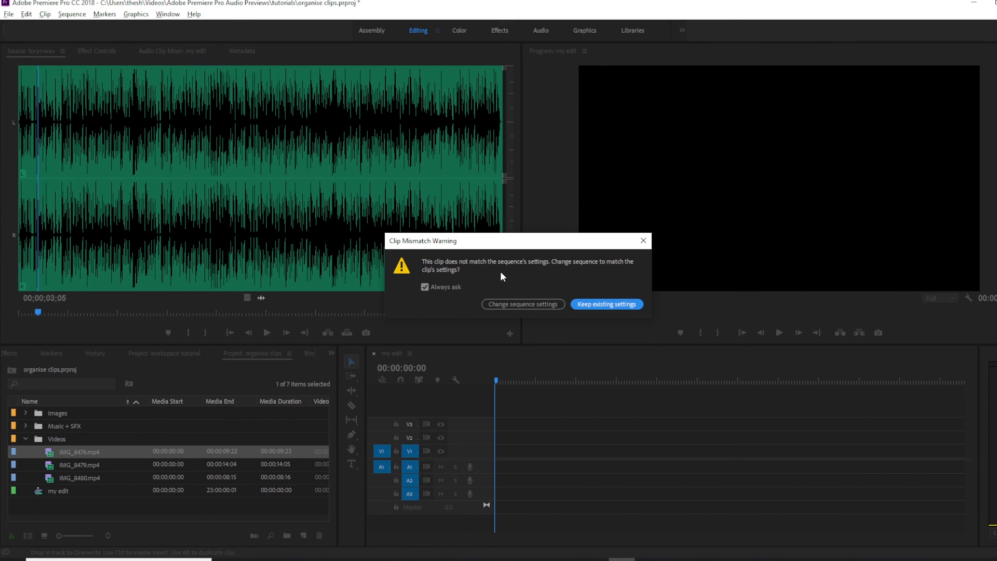
pyautogui.click(587, 304)
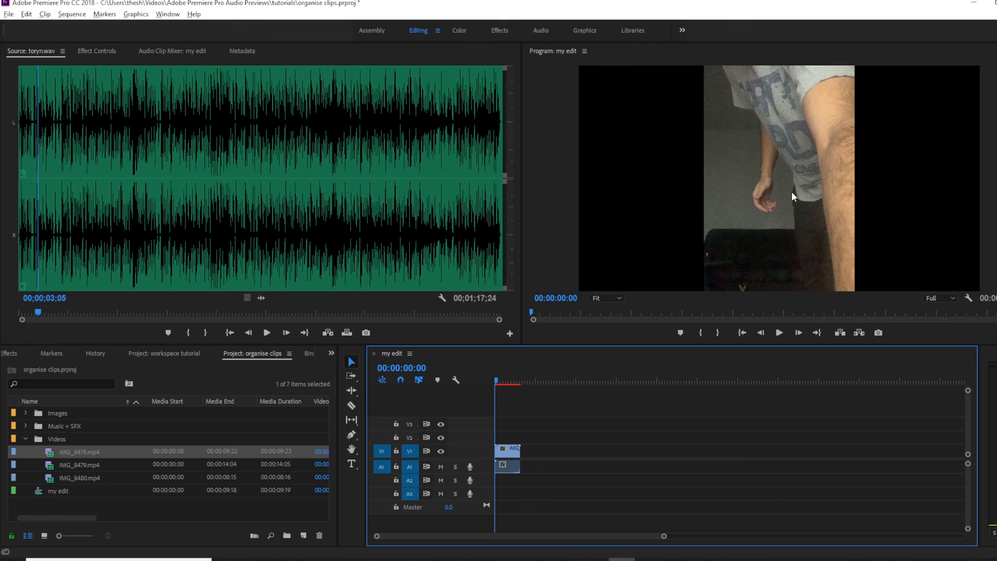